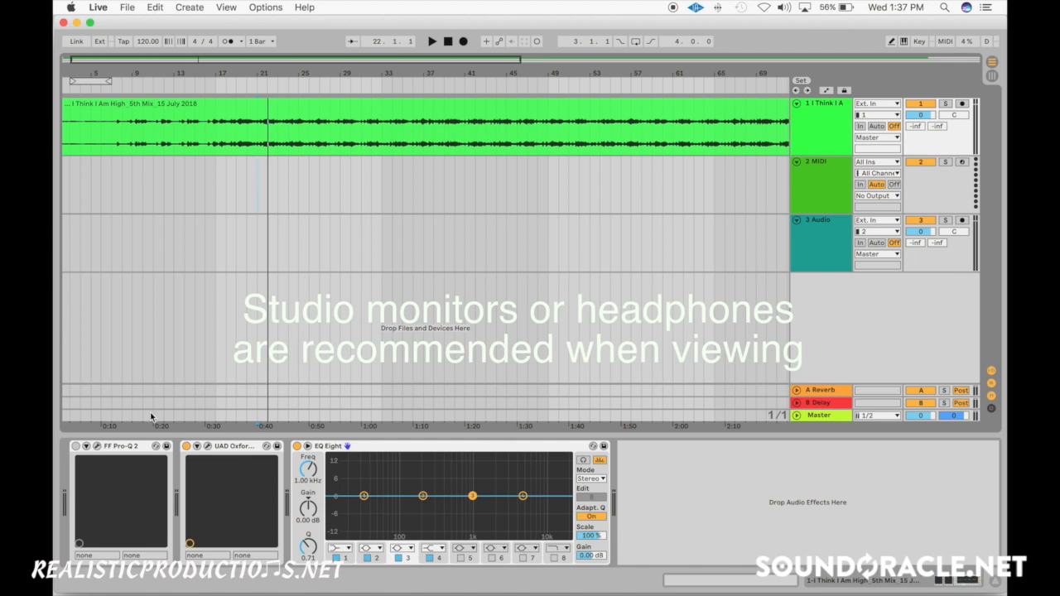
- View the FF Pro-Q 2 and UAD Oxford Dynamic EQ plug-in windows and close both
click(124, 447)
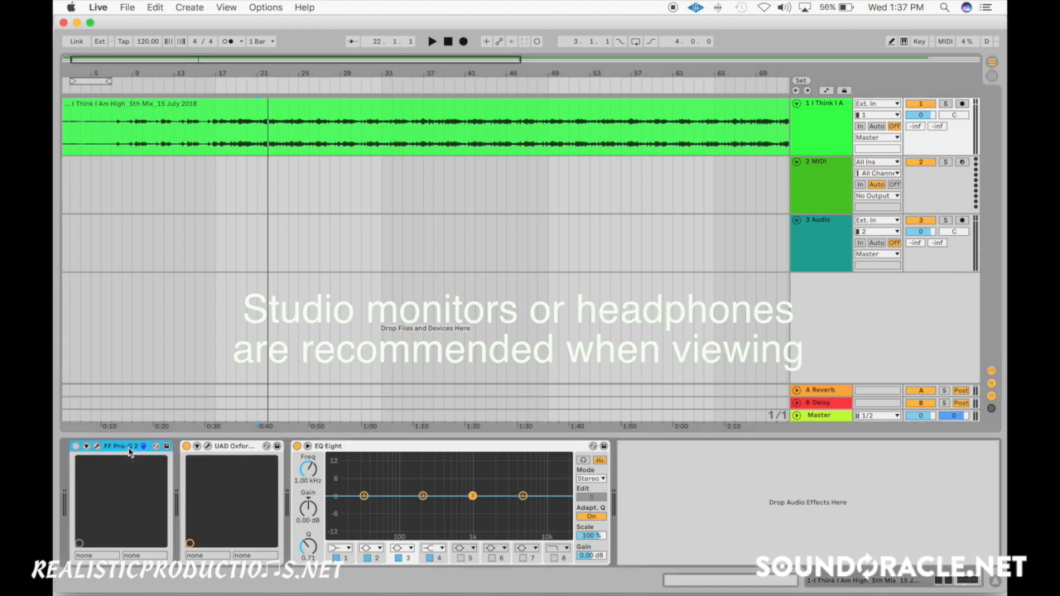
click(96, 446)
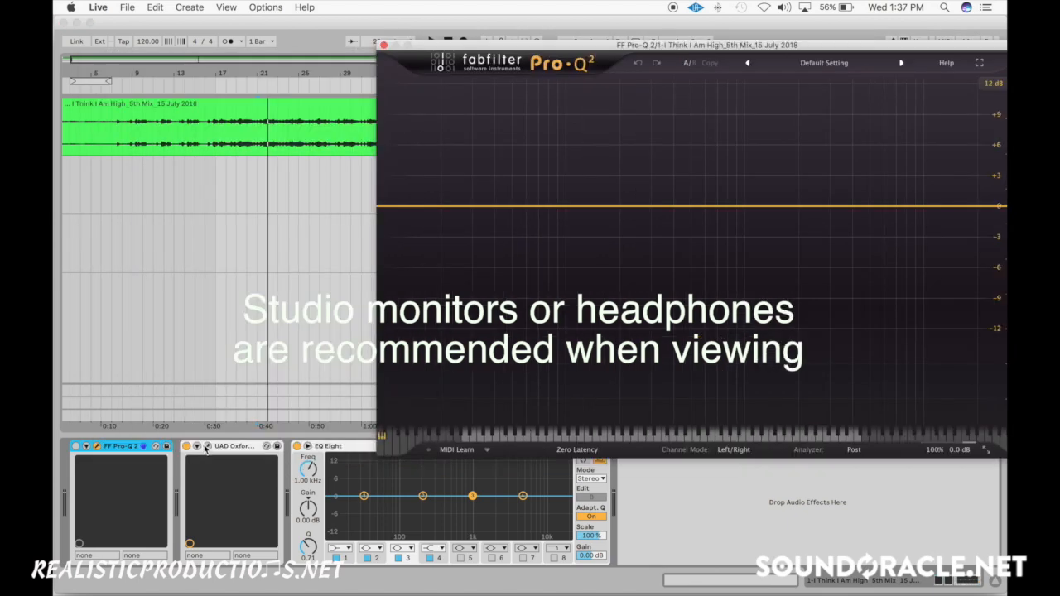
click(207, 446)
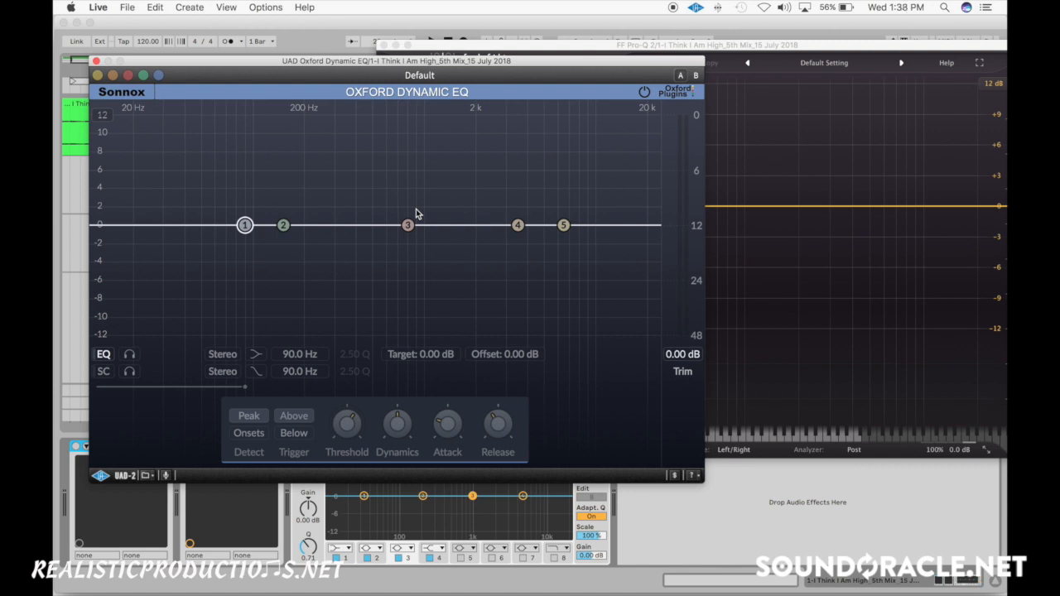
click(96, 61)
click(385, 45)
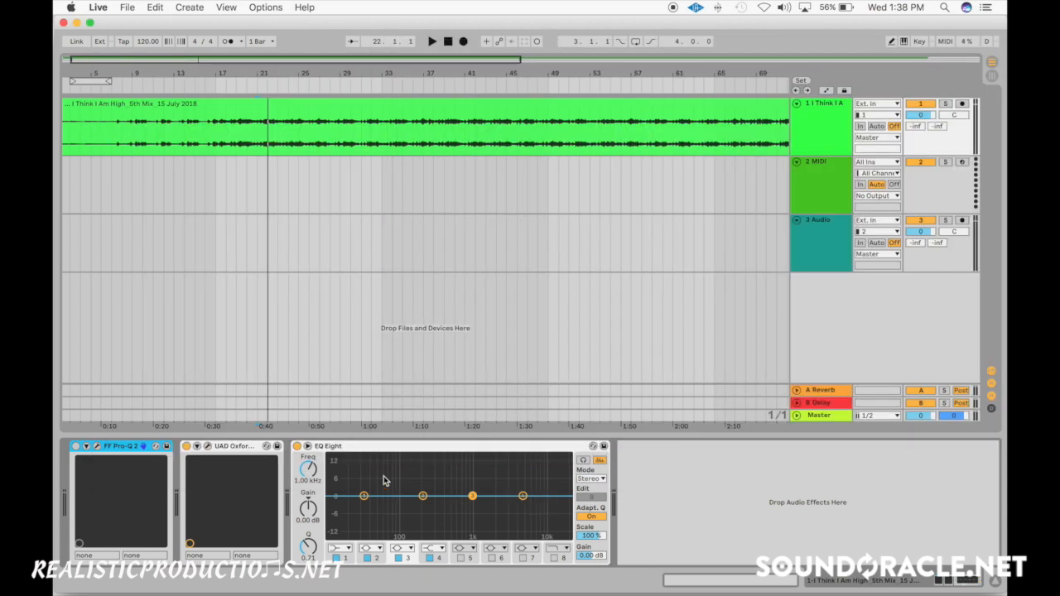
- Switch EQ Eight to M/S mode and toggle its edit channel between side and mid, ending on M
click(591, 478)
click(591, 508)
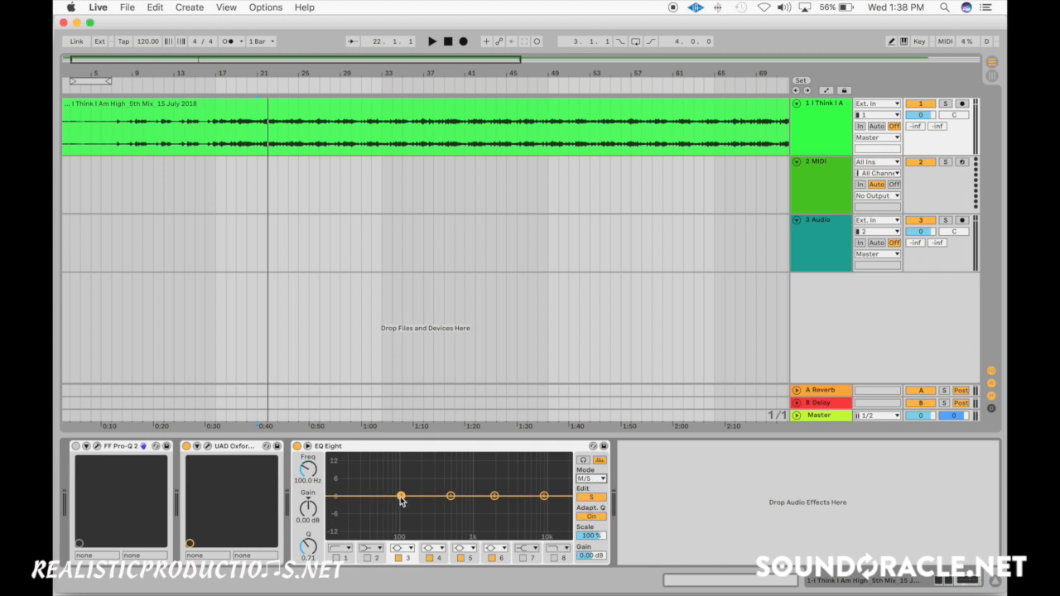
click(596, 499)
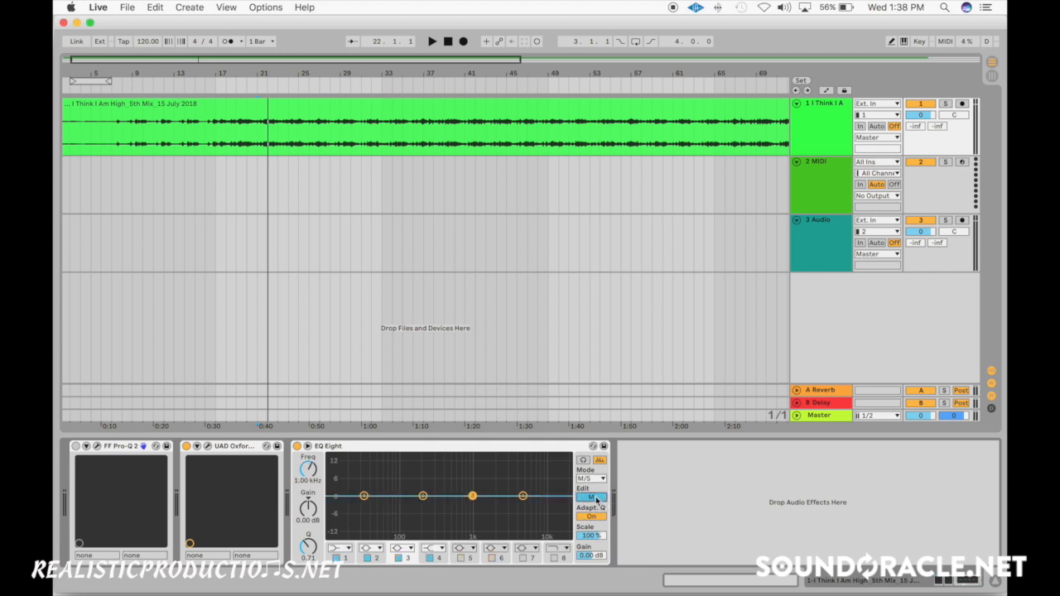
click(597, 499)
click(597, 500)
click(596, 499)
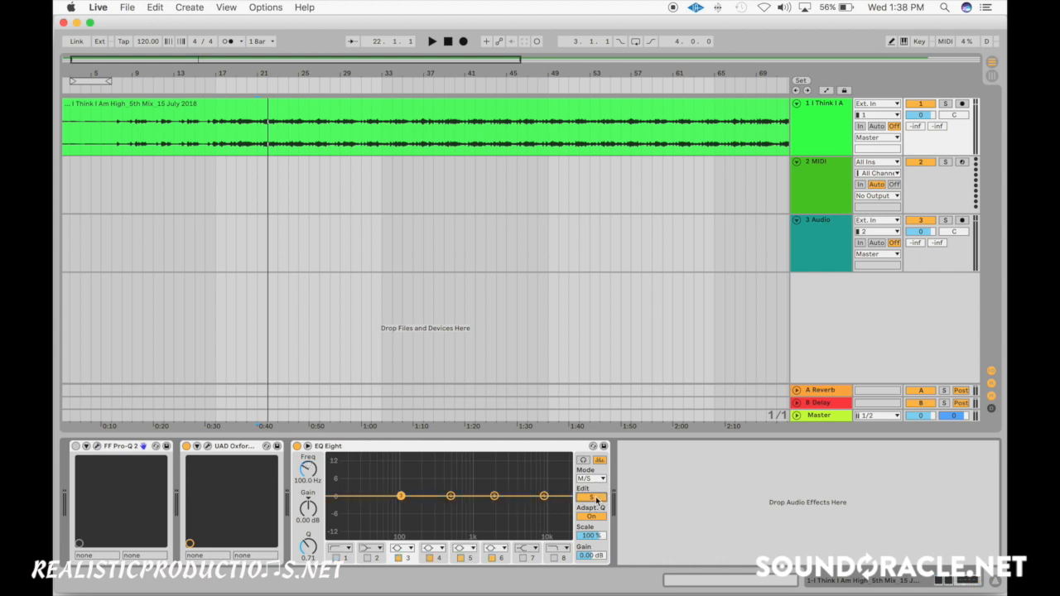
click(597, 499)
click(596, 500)
click(596, 499)
- Try boosting mid band 2 and cutting side band 4 by about 2.6 dB at 587 Hz in EQ Eight, and undo both edits
drag(370, 496, 428, 483)
click(594, 497)
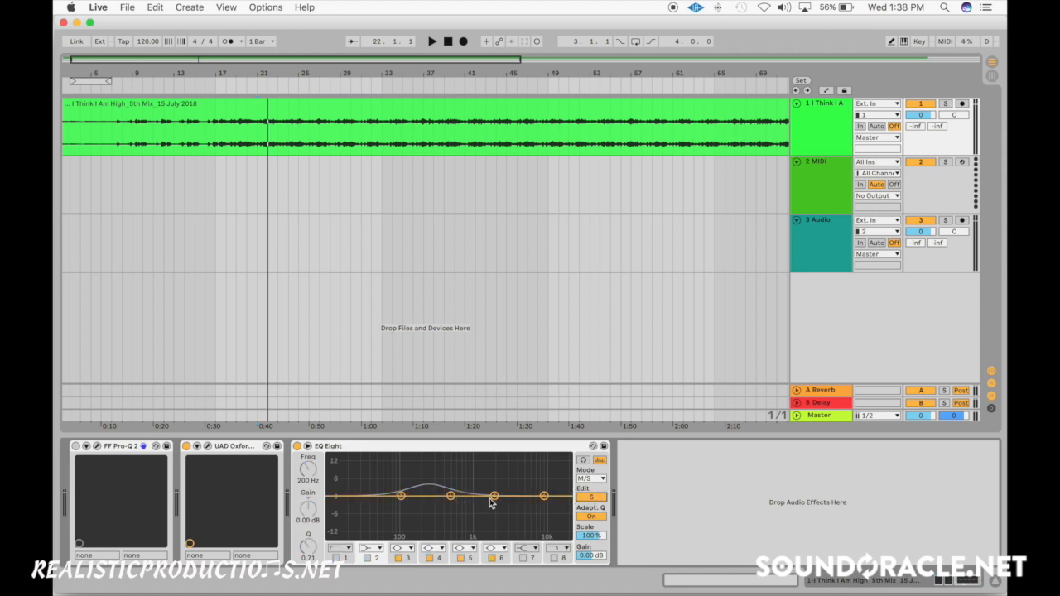
drag(451, 496, 455, 503)
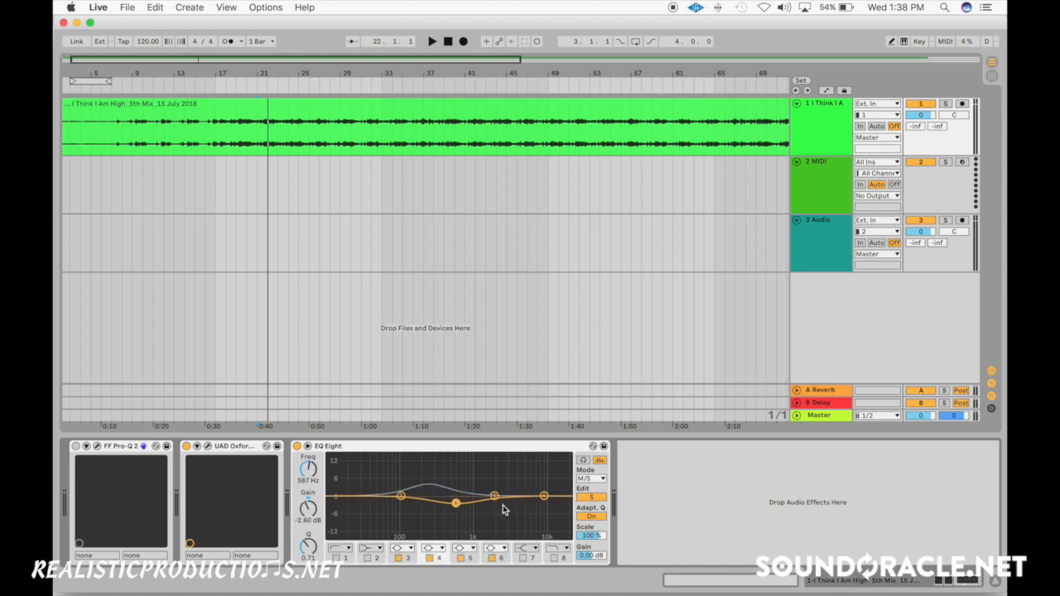
click(594, 499)
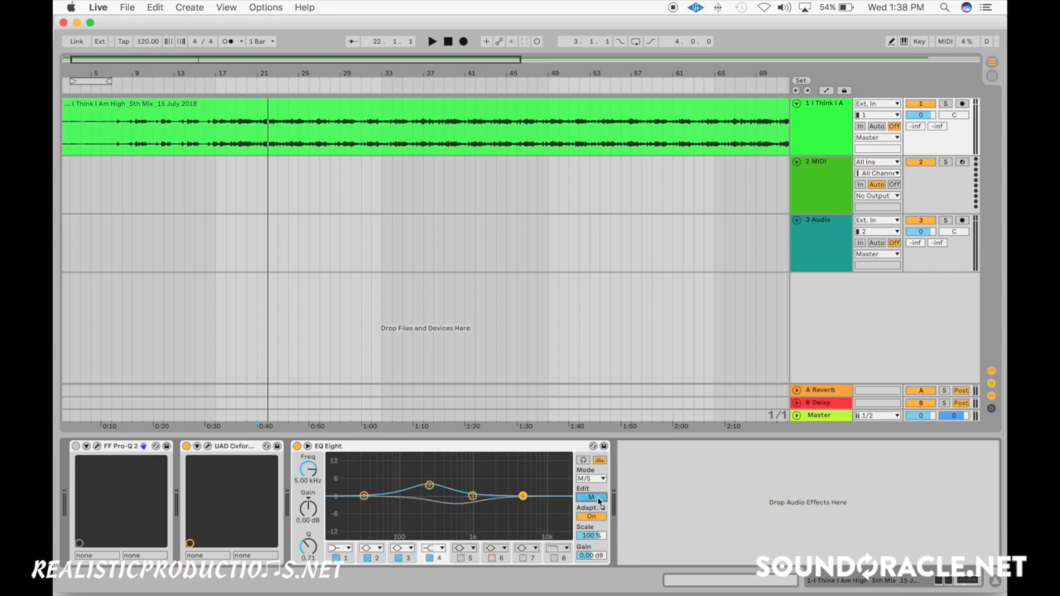
key(super+z)
key(super+z)
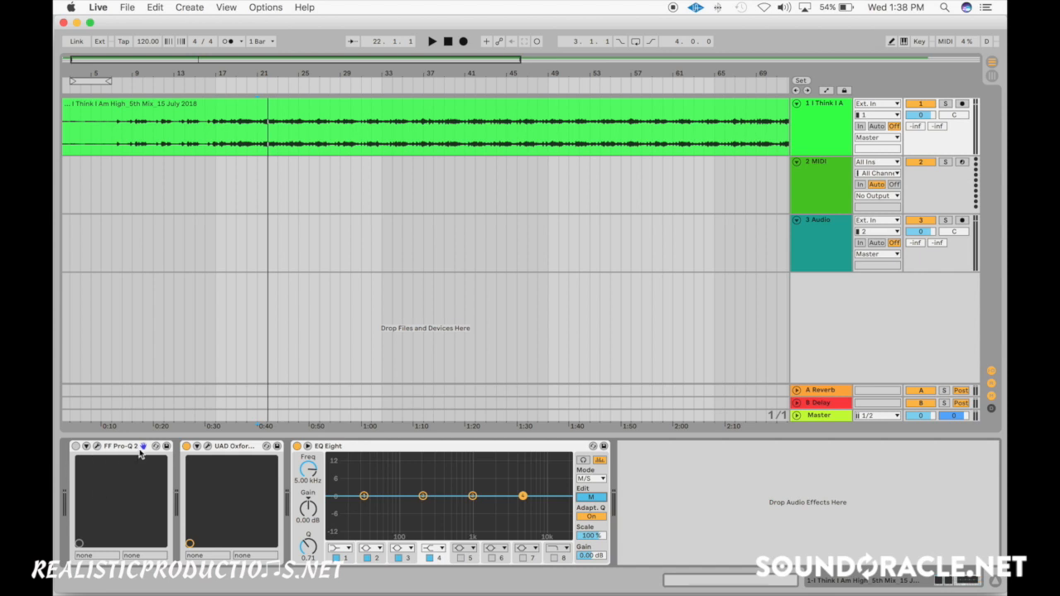
- Open the FF Pro-Q 2 window, move it over the arrangement's centre and set its channel mode to Mid/Side
click(97, 446)
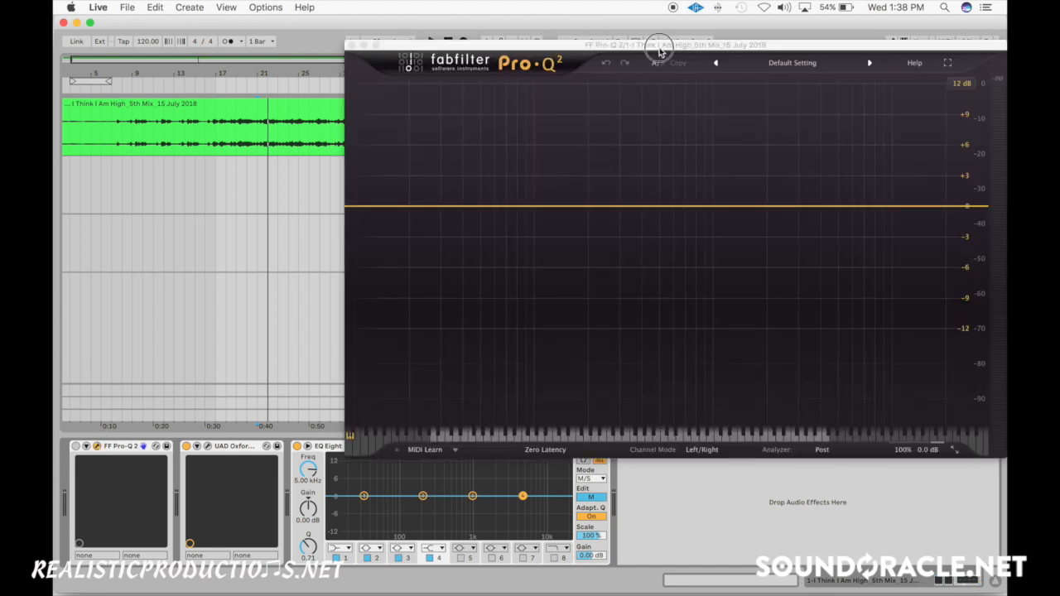
drag(663, 53, 503, 160)
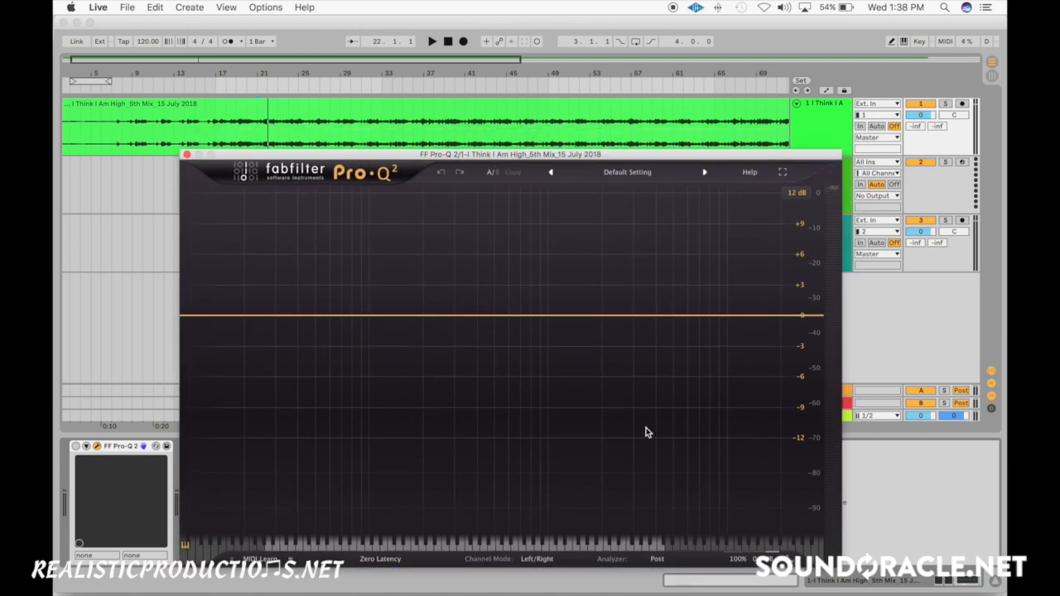
click(538, 561)
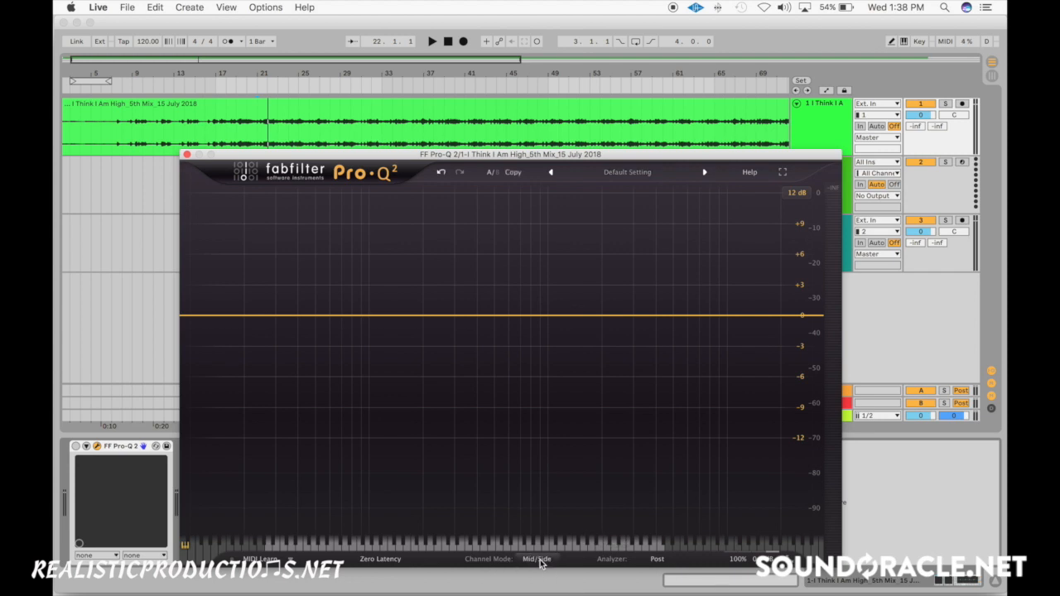
click(540, 562)
click(540, 564)
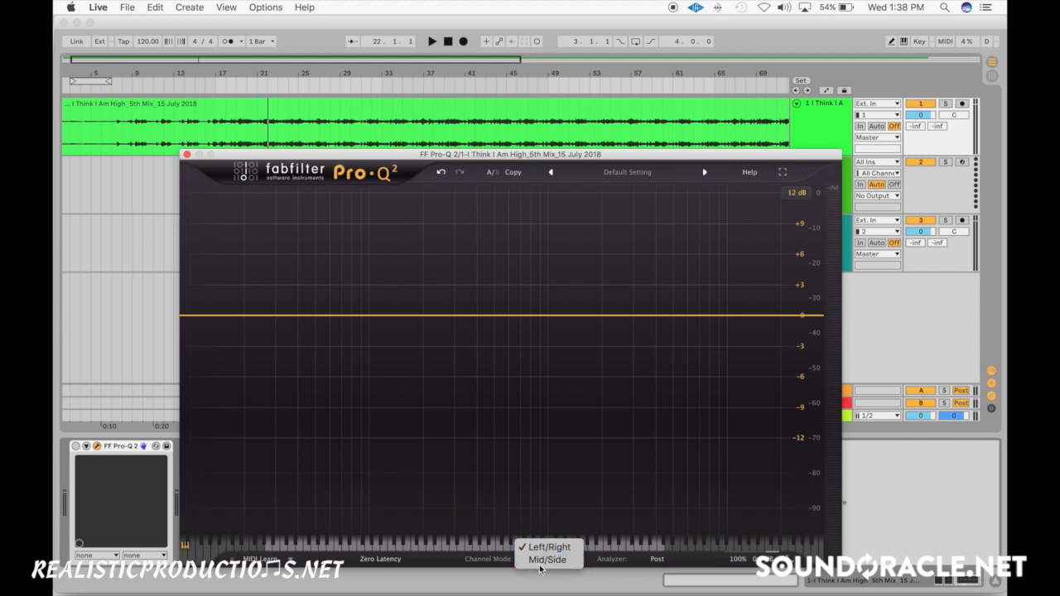
click(538, 566)
- Add a bell cut of about -1.5 dB at 154 Hz and set its stereo placement to Side
drag(398, 316, 402, 326)
right_click(402, 329)
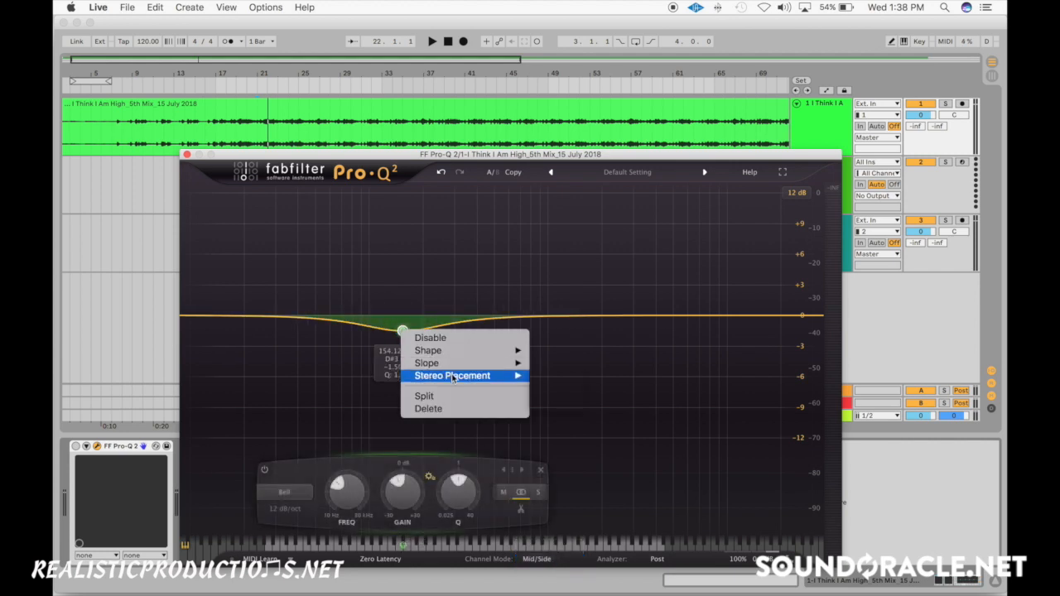
mouse_move(501, 376)
click(574, 388)
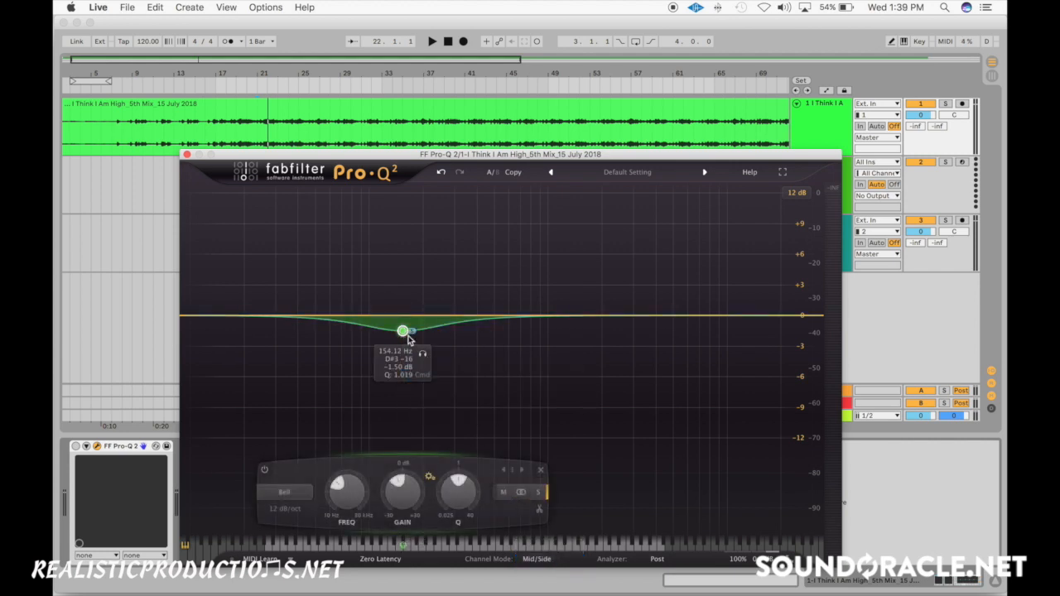
- Switch the Pro-Q 2 channel mode to Left/Right and back to Mid/Side
click(546, 562)
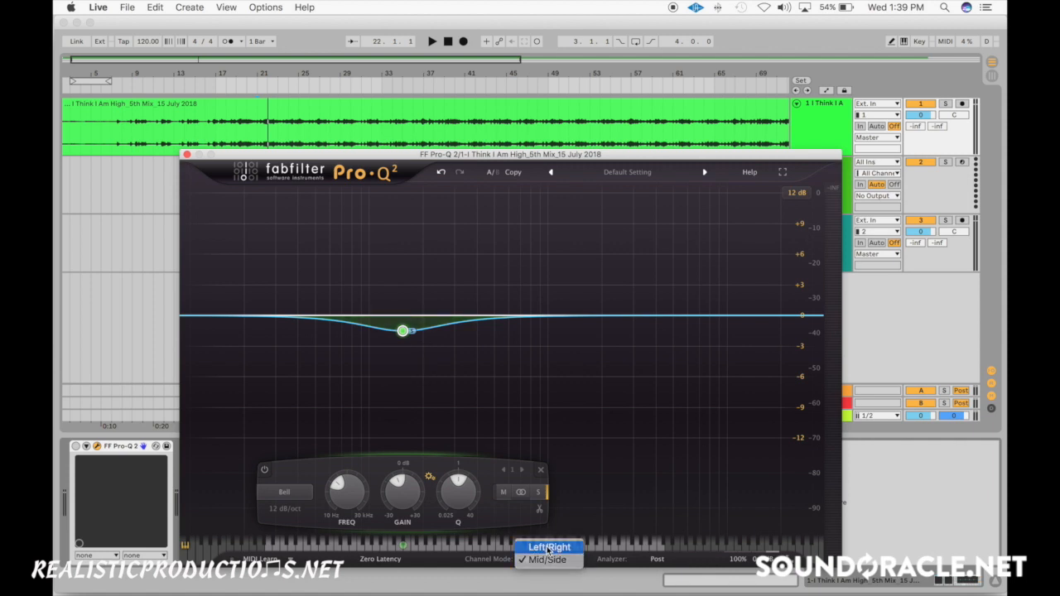
click(539, 548)
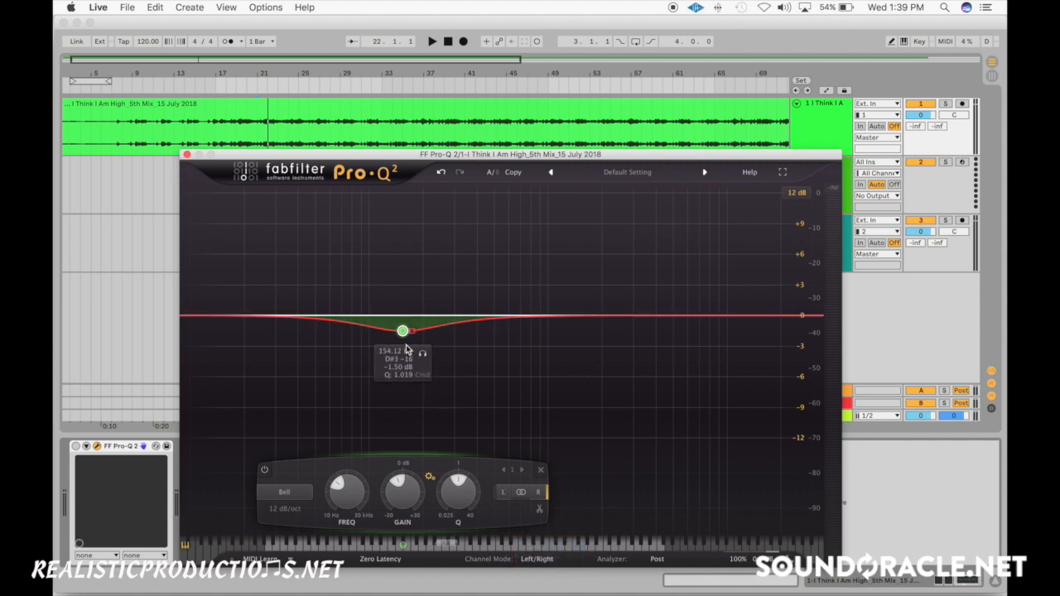
click(537, 558)
click(546, 560)
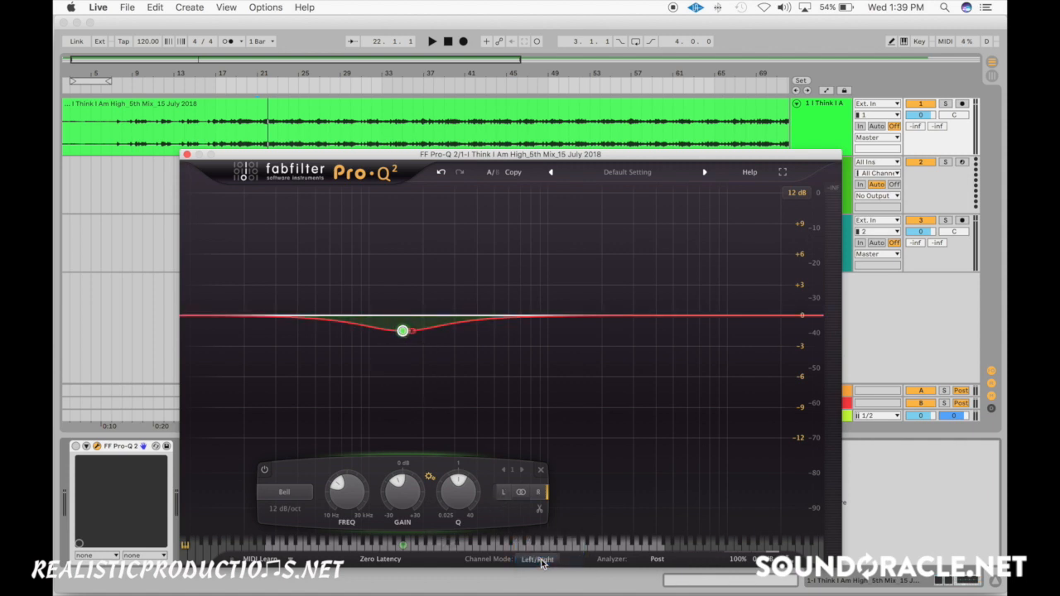
- Set the band's stereo placement to Stereo and reposition the cut at about 148 Hz with -1.29 dB gain
right_click(402, 332)
mouse_move(463, 382)
click(563, 407)
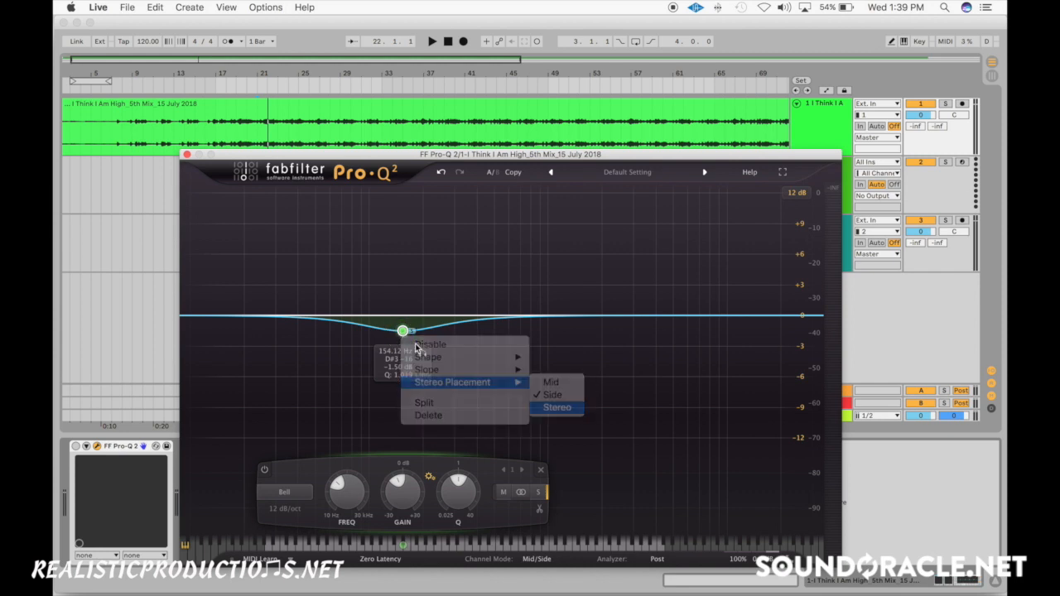
drag(403, 333, 432, 337)
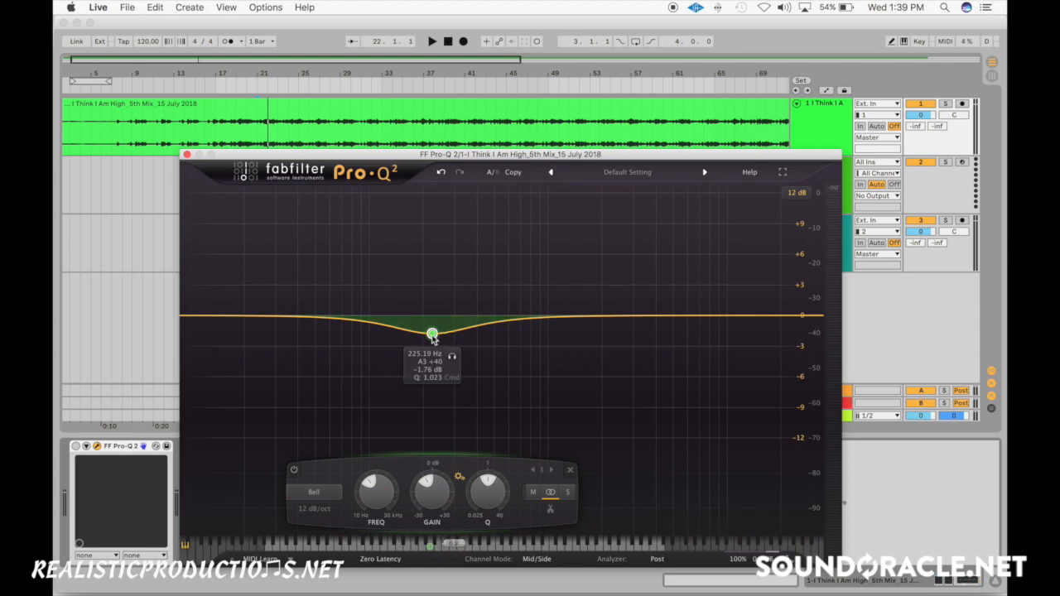
drag(432, 334, 399, 333)
- Set the band's stereo placement to Mid
right_click(400, 332)
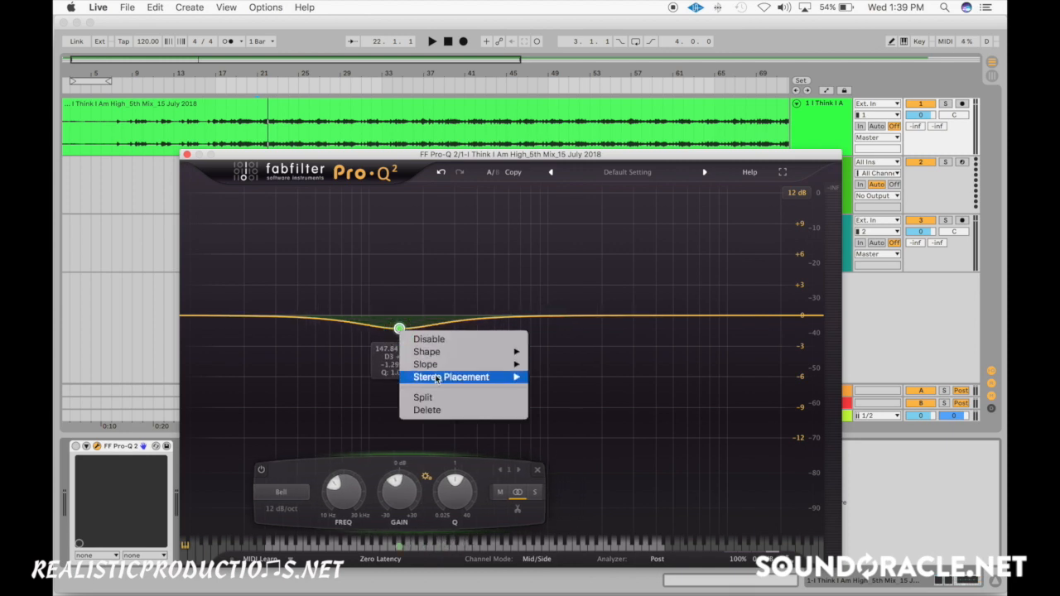
mouse_move(464, 378)
click(552, 377)
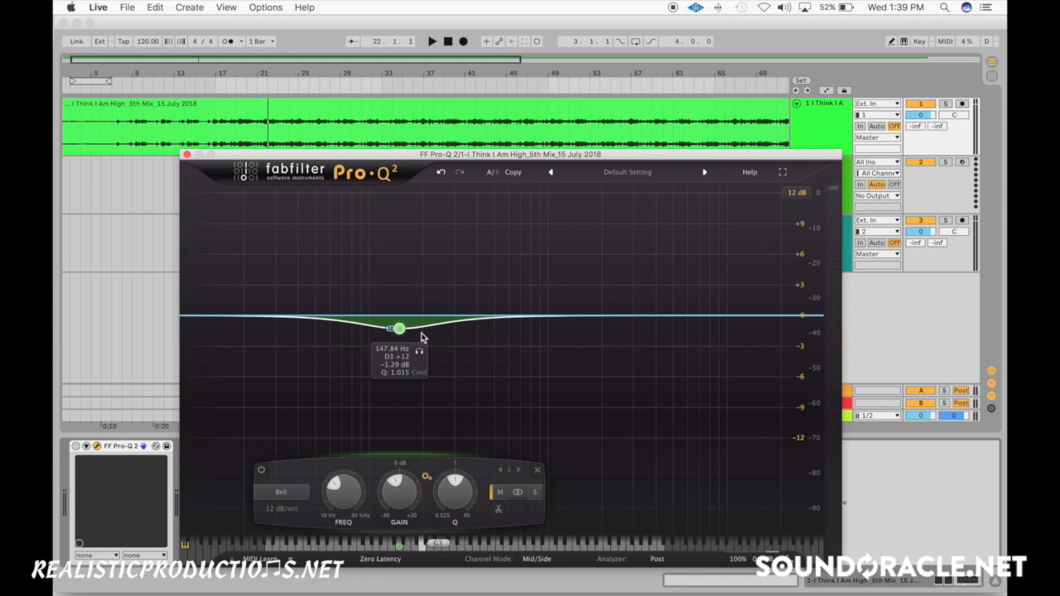
- Narrow the mid cut to a Q of about 10.8, move it to about 93 Hz at -0.86 dB, and play the track
scroll(370, 332, up, 8)
drag(399, 328, 372, 327)
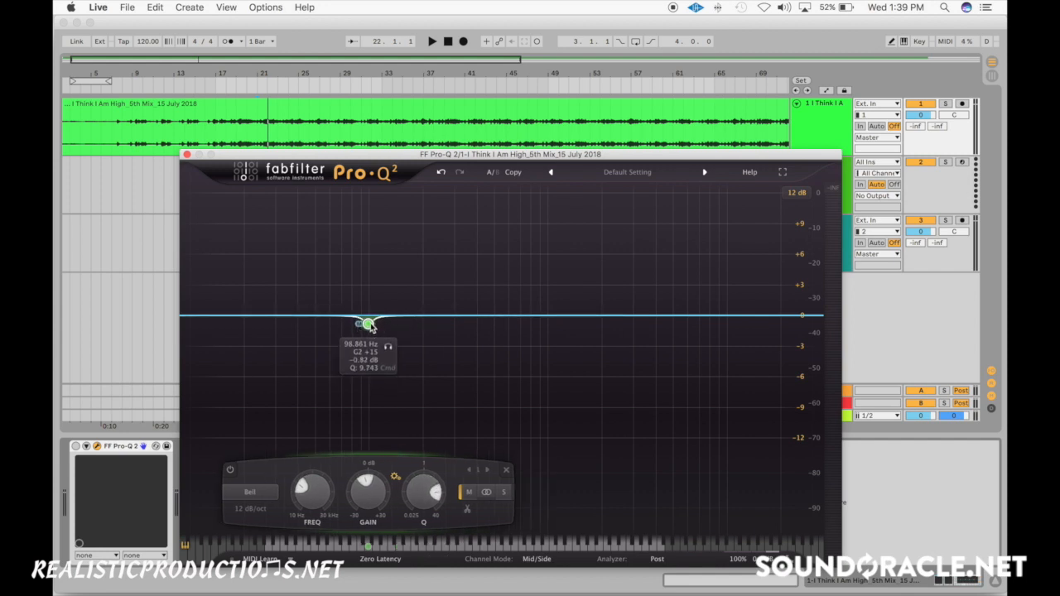
mouse_move(370, 324)
mouse_down()
mouse_move(361, 323)
mouse_move(368, 329)
mouse_up()
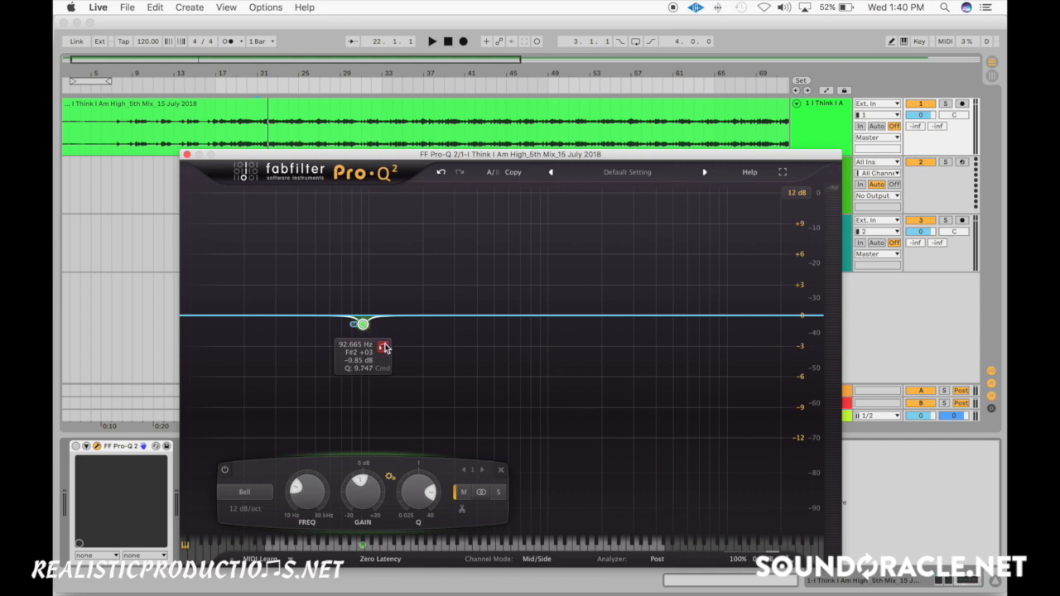
scroll(379, 299, up, 1)
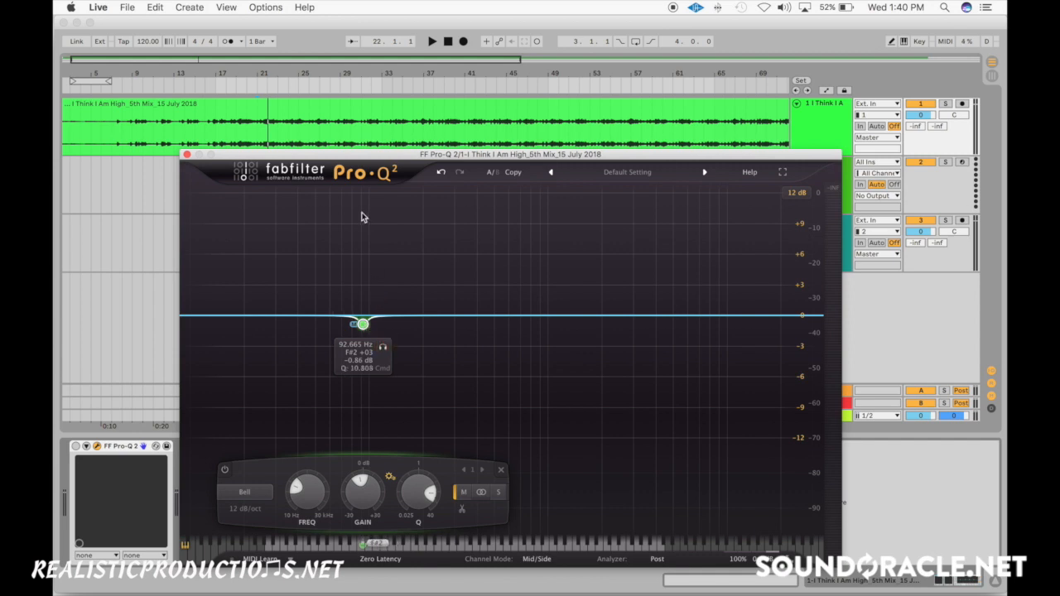
key(space)
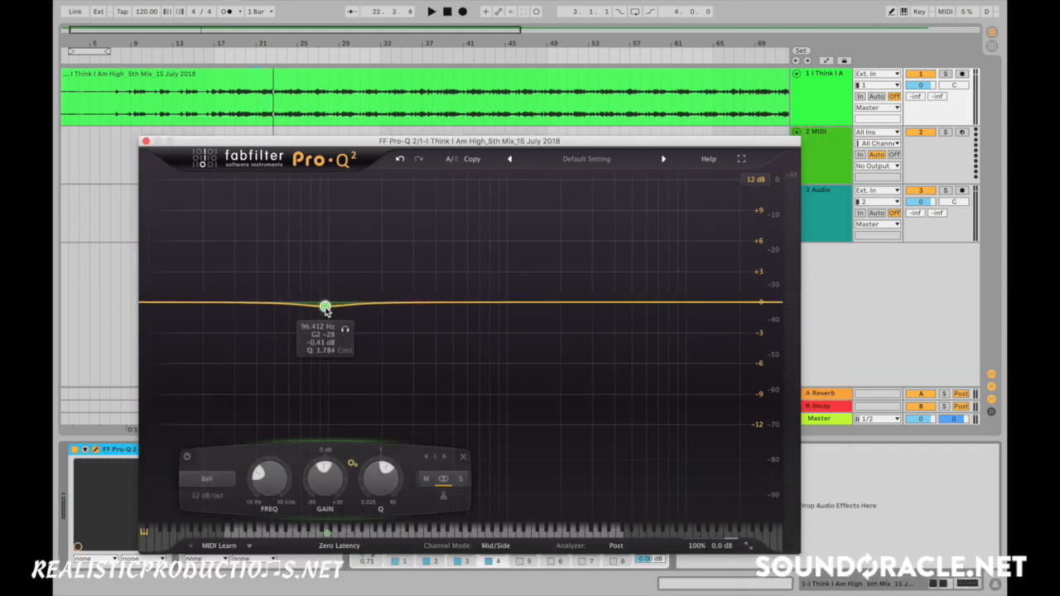
- Move the cut to about 111 Hz at -1.05 dB and set its stereo placement to Mid
drag(325, 309, 336, 312)
right_click(335, 312)
mouse_move(381, 362)
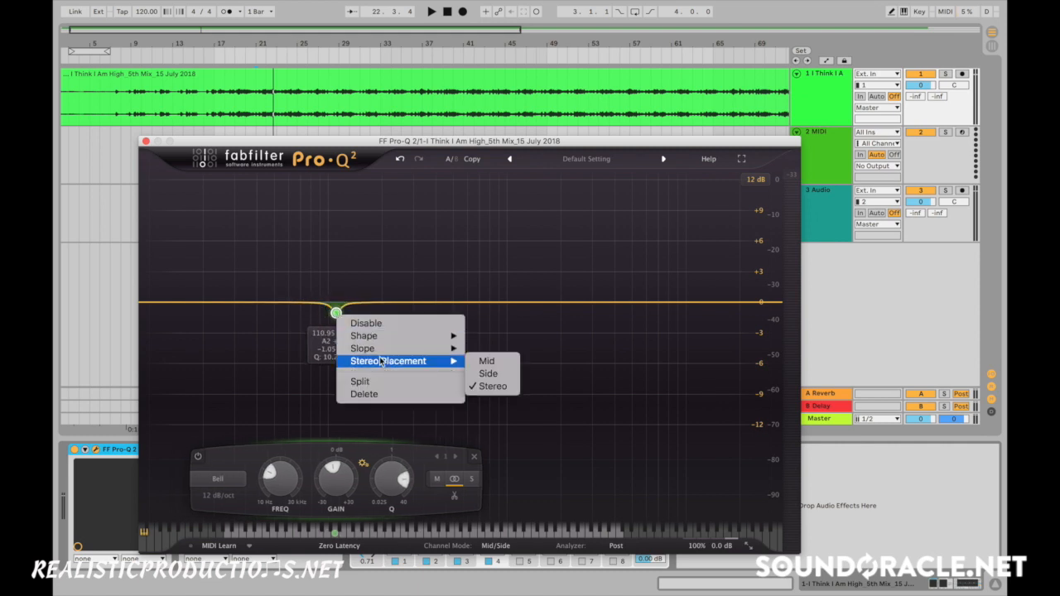
click(485, 362)
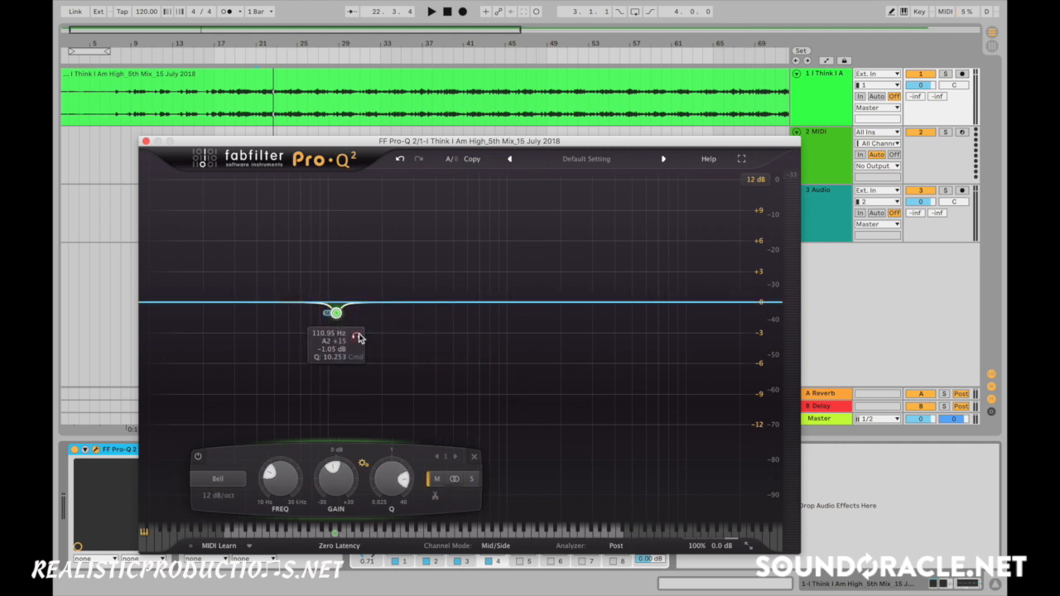
- Deepen the mid cut to about -1.12 dB and audition it in solo during playback, shifting it to about 106 Hz
drag(335, 313, 339, 313)
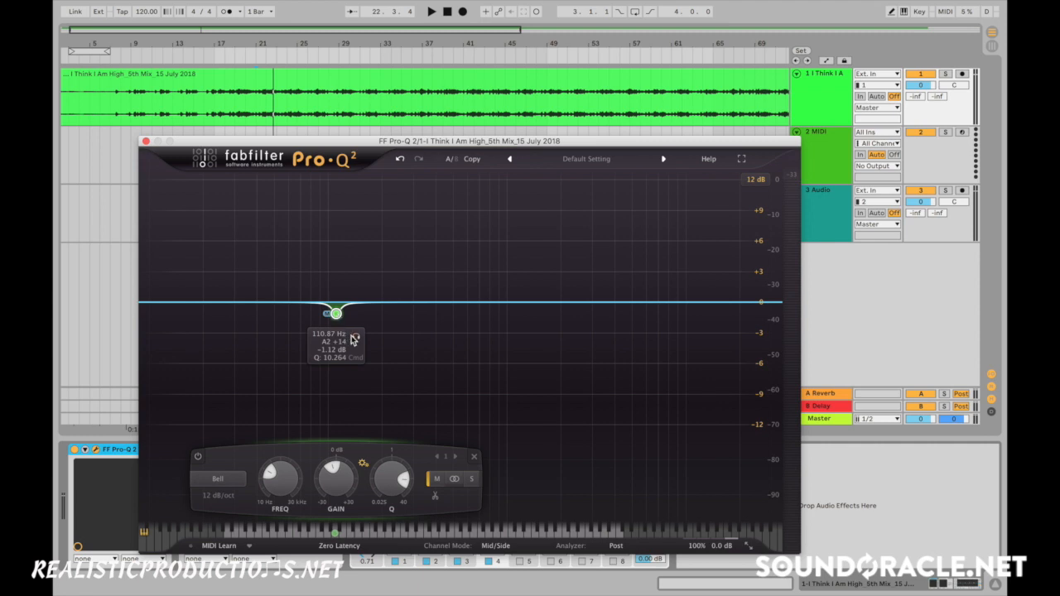
click(355, 336)
key(space)
drag(356, 336, 348, 341)
- Set the 106 Hz band's stereo placement to Stereo and audition it in solo during playback
right_click(333, 315)
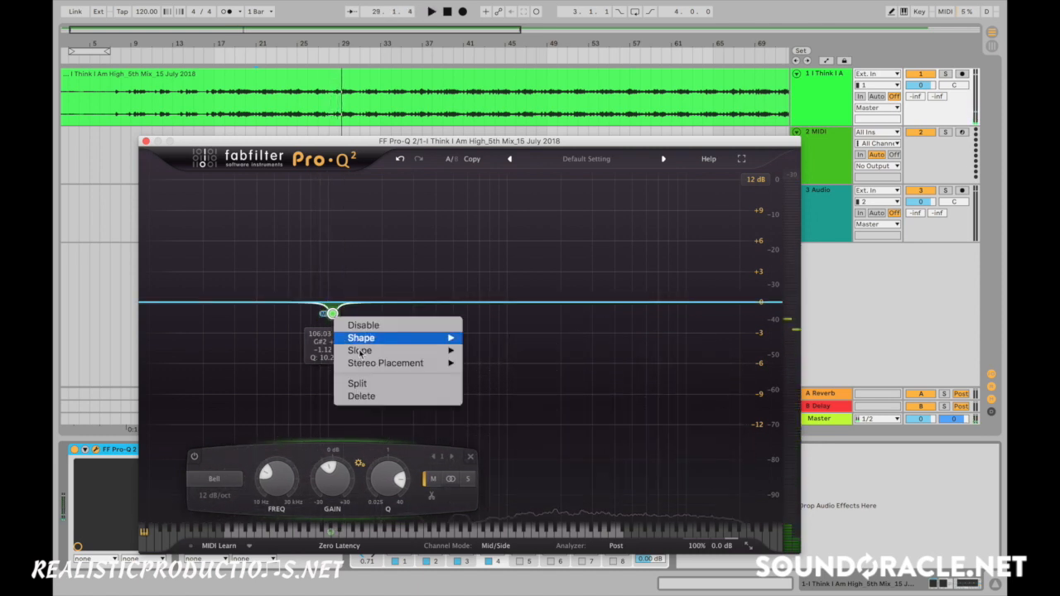
mouse_move(414, 362)
click(486, 379)
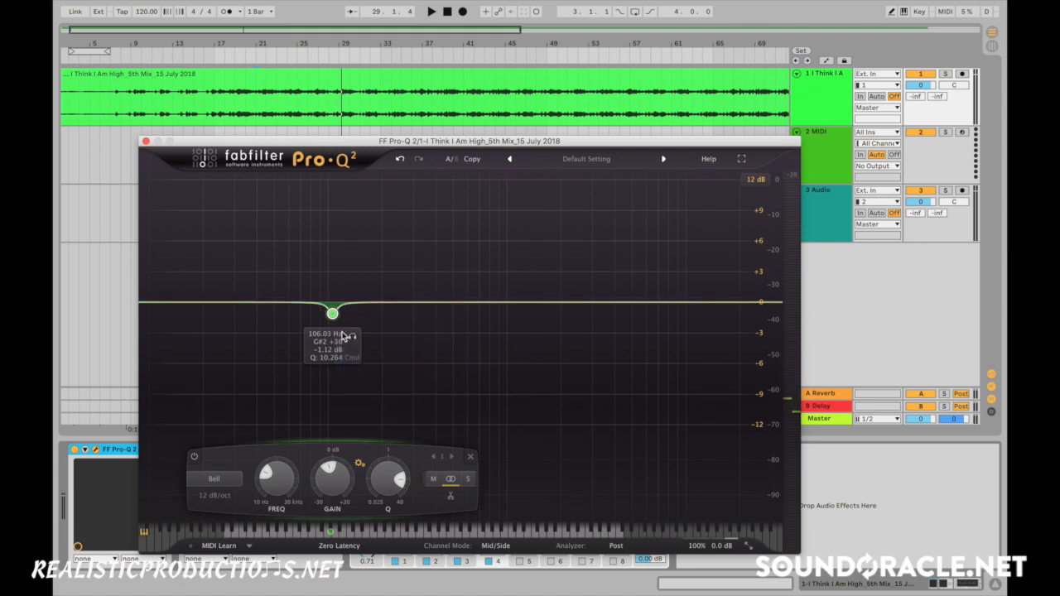
drag(351, 336, 352, 336)
key(space)
key(space)
- Return the 106 Hz band's stereo placement to Mid for comparison
right_click(333, 314)
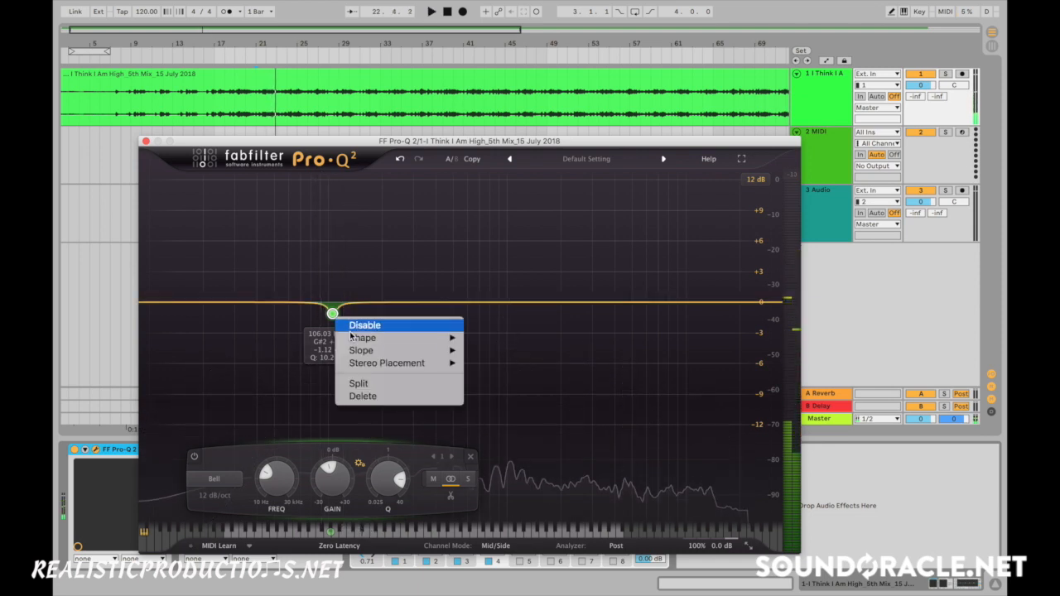
mouse_move(406, 363)
click(485, 364)
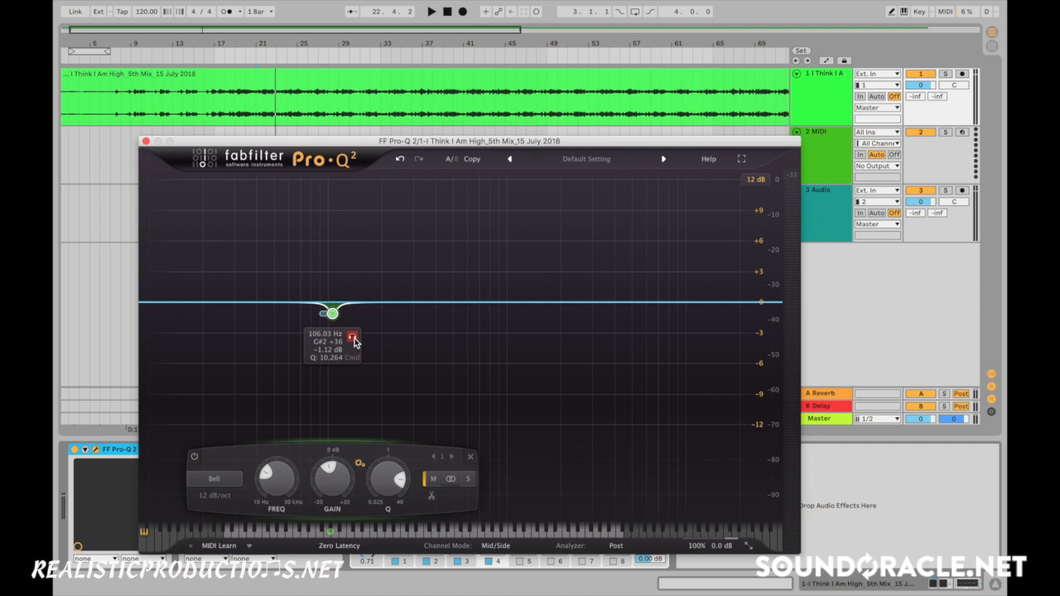
- Audition the 106 Hz mid cut in solo during playback
click(352, 338)
key(space)
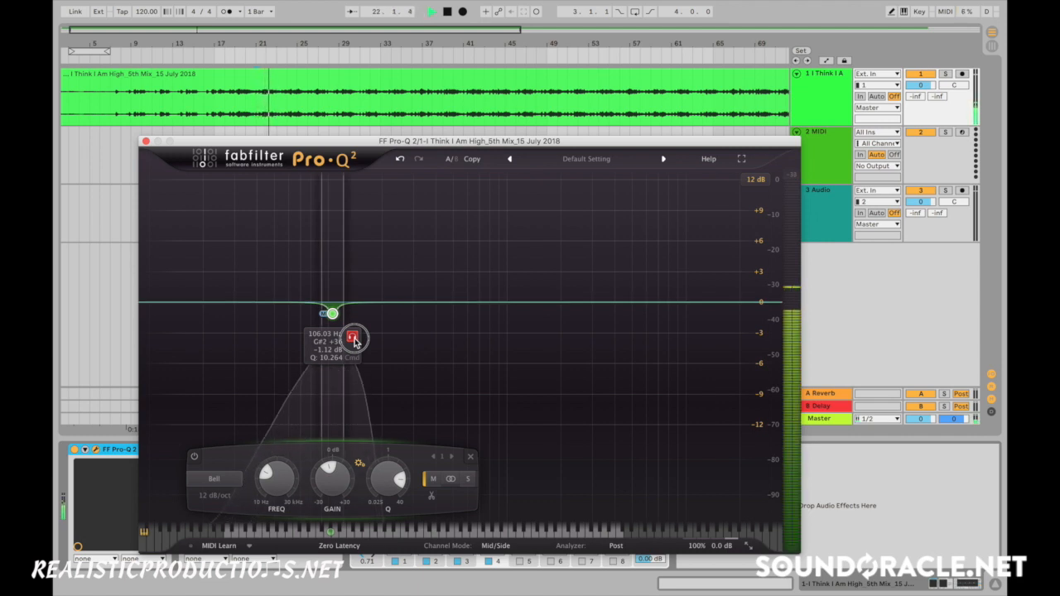
key(space)
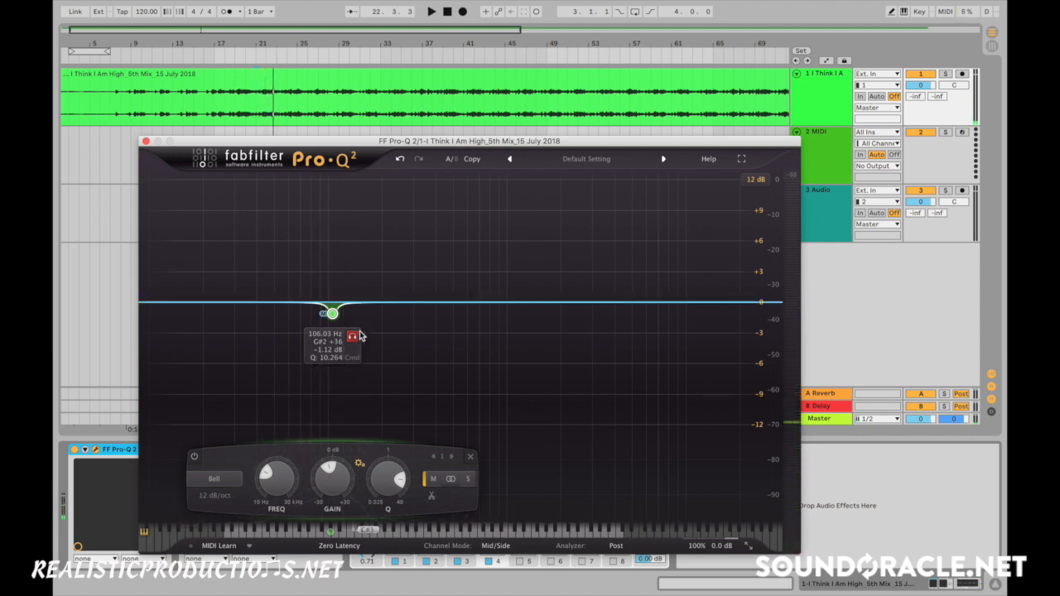
- Add a narrow cut at about 182 Hz, -0.89 dB and Q 20.4, with its stereo placement set to Mid
drag(373, 303, 375, 312)
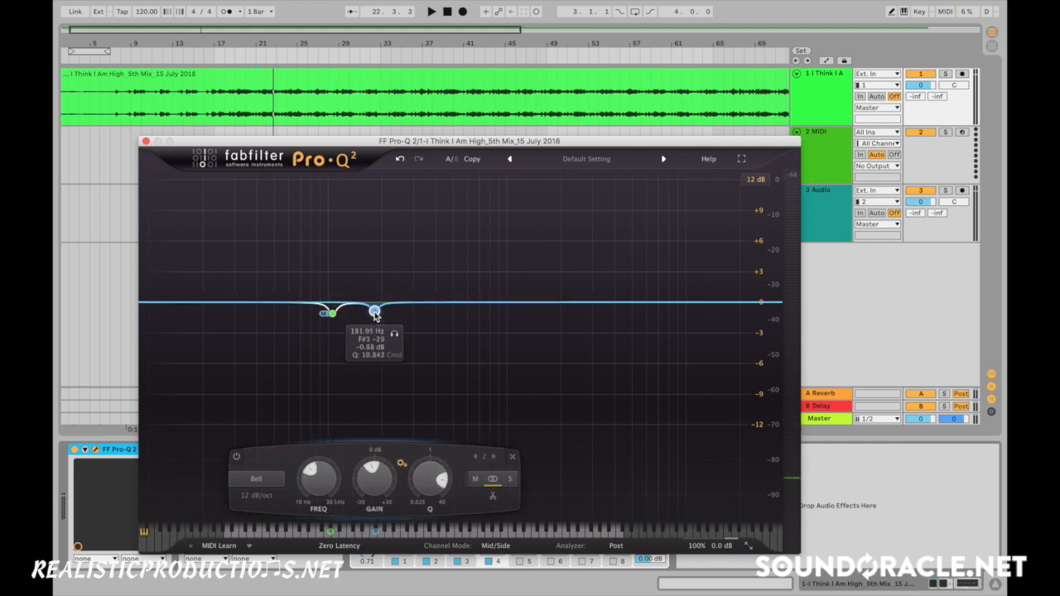
right_click(375, 313)
mouse_move(420, 361)
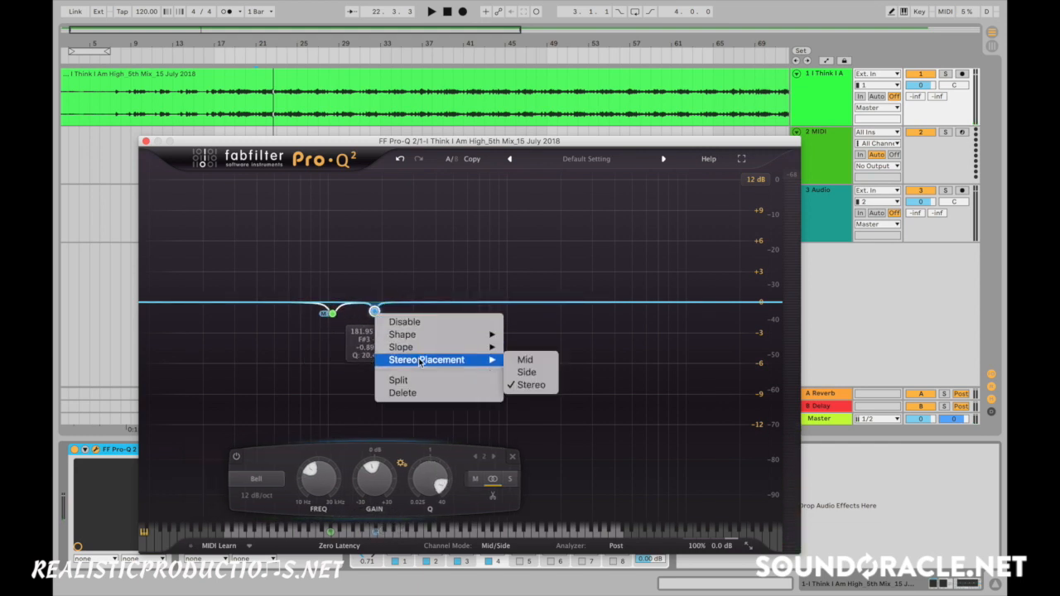
click(525, 361)
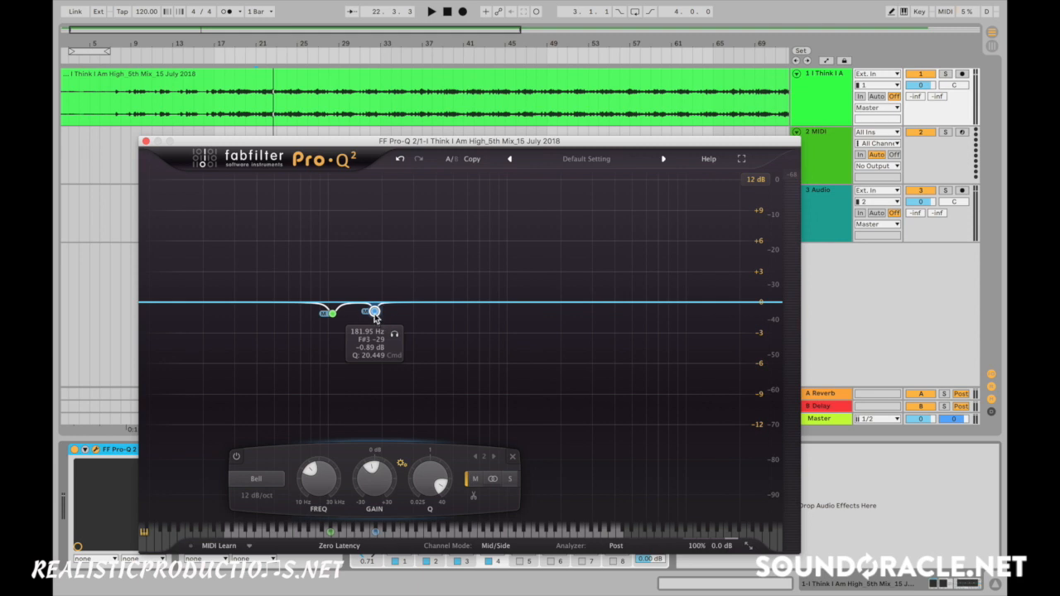
- Audition the new narrow mid cut in solo during playback, shifting it to about 201 Hz
click(395, 337)
key(space)
mouse_move(398, 336)
mouse_down()
mouse_move(388, 337)
mouse_move(404, 328)
mouse_up()
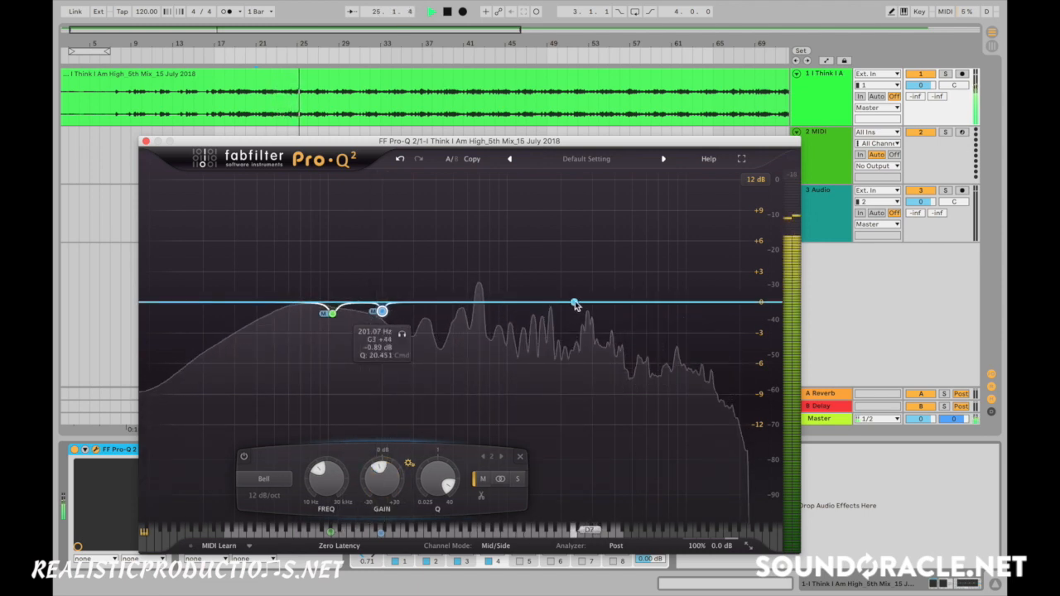
key(space)
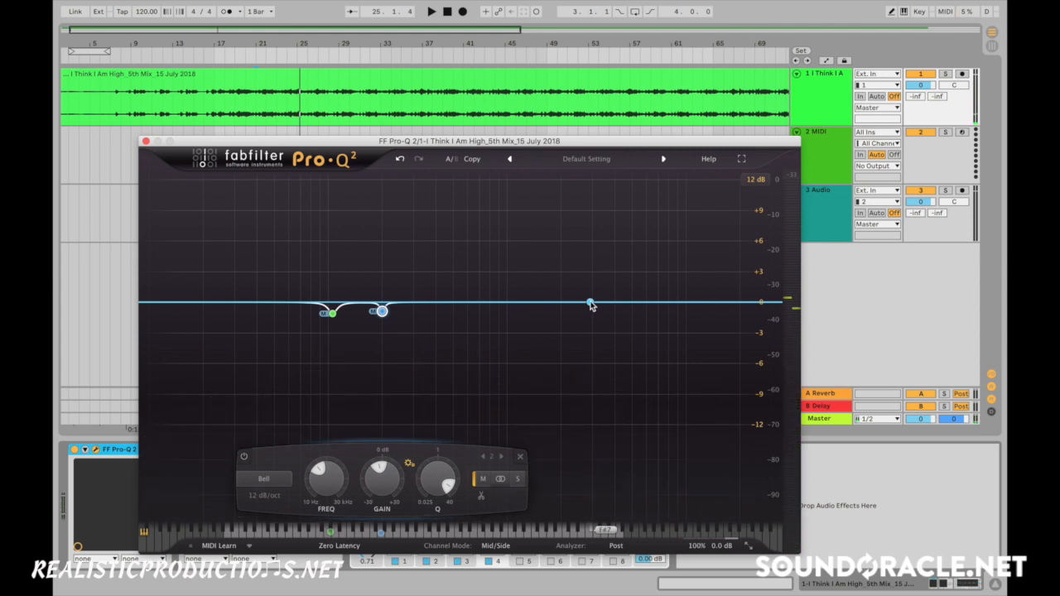
- Add a bell boost at about 3203 Hz, +0.99 dB and Q 1.62, with its stereo placement set to Mid
drag(590, 305, 597, 294)
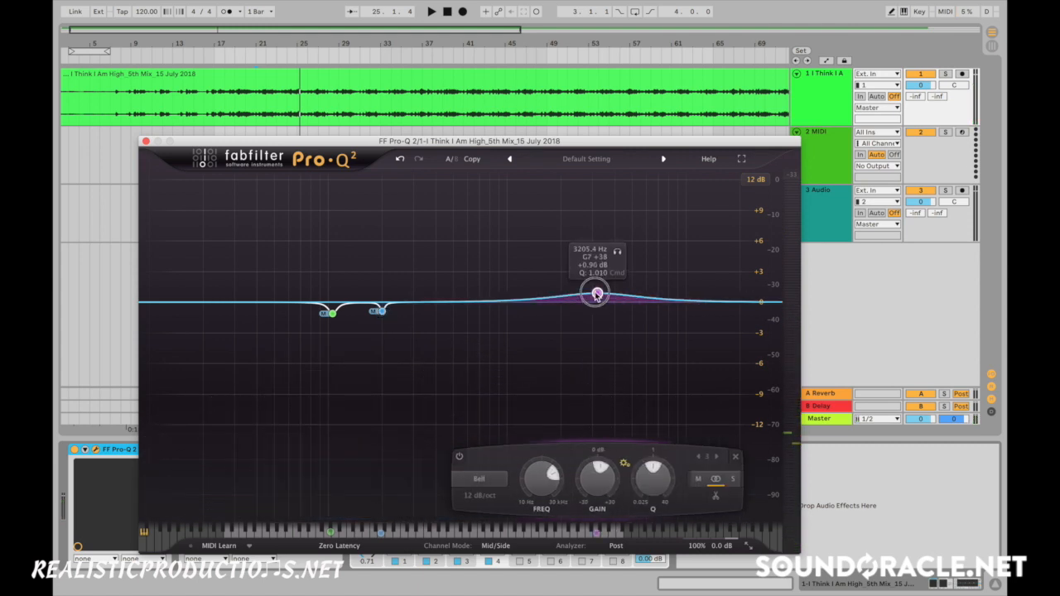
right_click(597, 294)
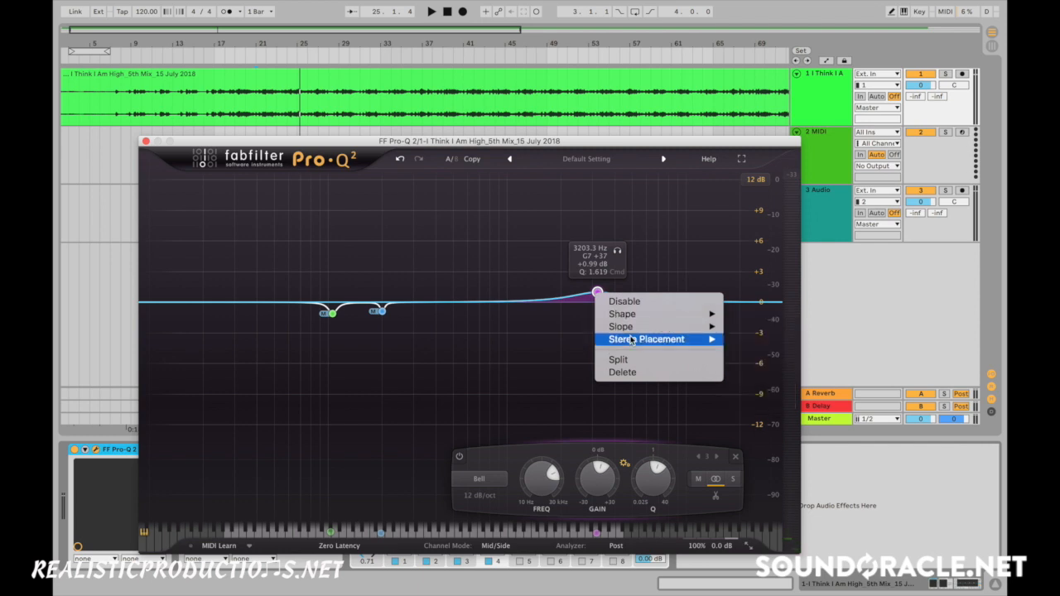
mouse_move(634, 339)
click(745, 340)
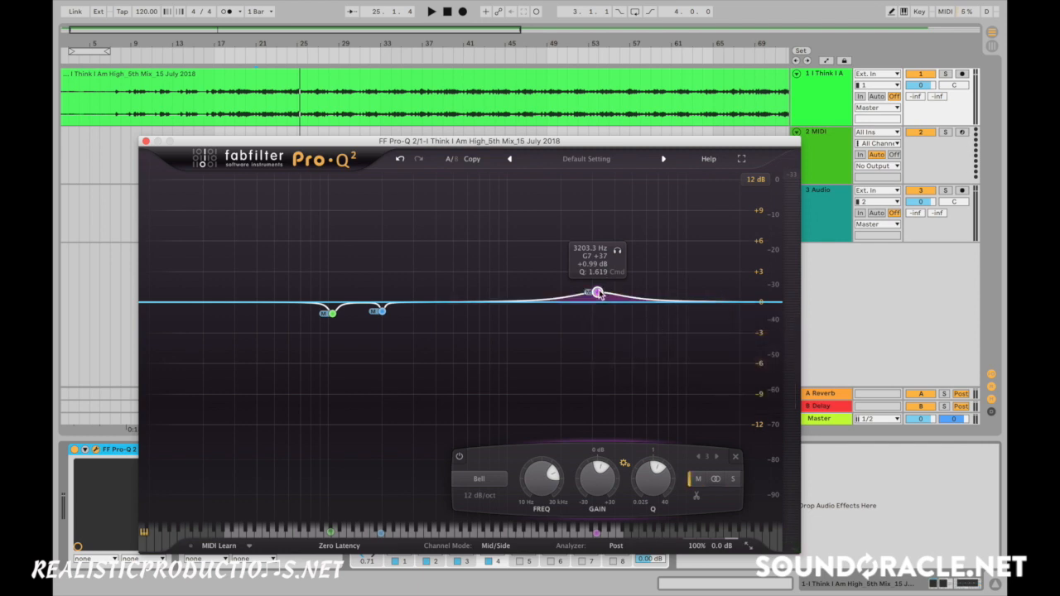
- Audition the high mid-channel boost in solo during playback, settling it at about 3223 Hz with +1.67 dB gain
mouse_move(599, 295)
mouse_down()
mouse_move(614, 286)
mouse_move(615, 302)
mouse_move(618, 291)
mouse_up()
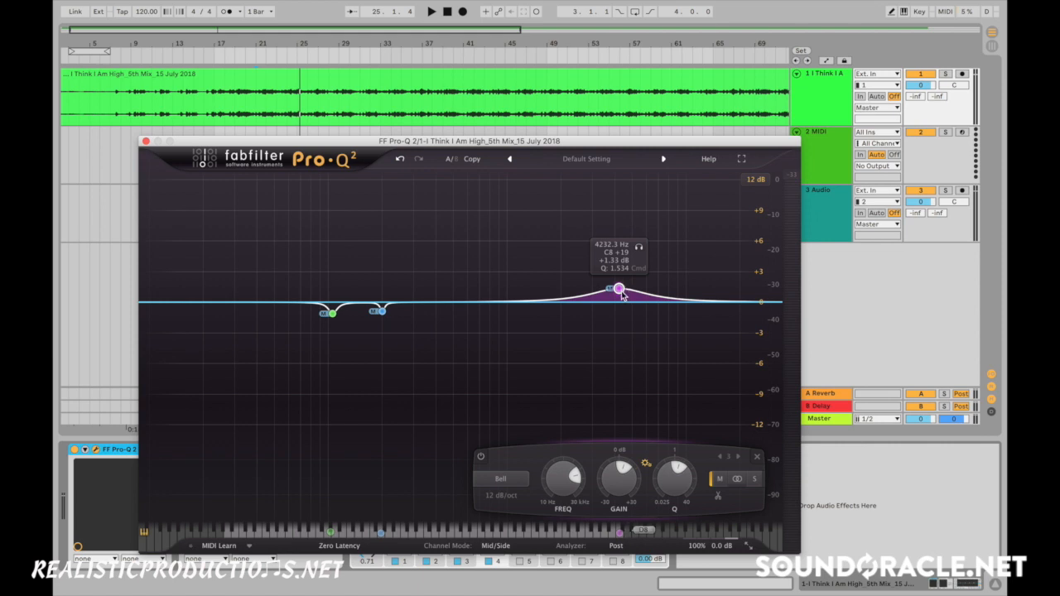
key(space)
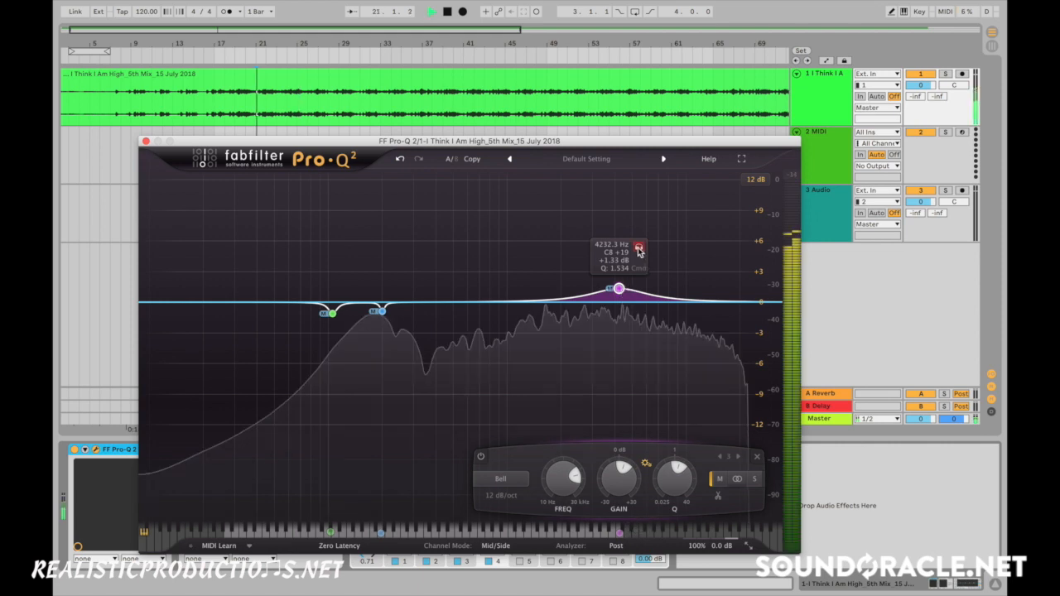
drag(639, 251, 616, 260)
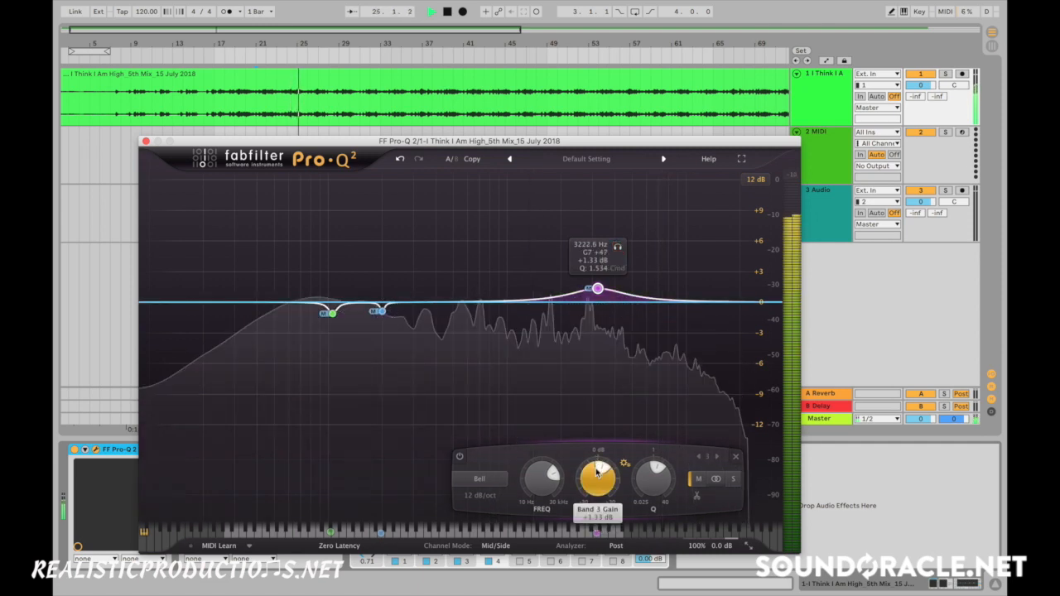
drag(597, 480, 598, 475)
key(space)
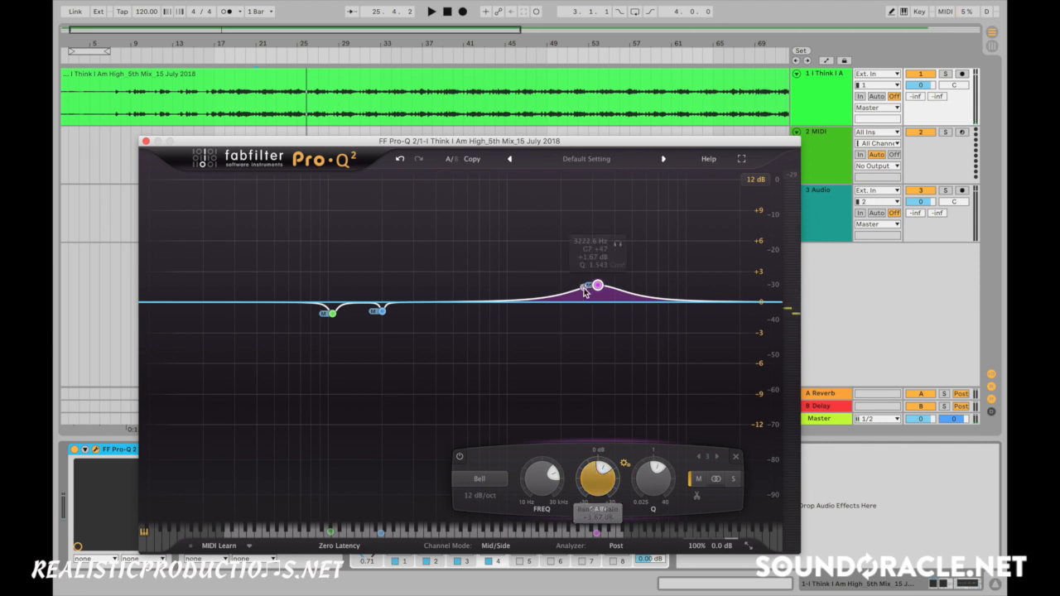
- Compare the mix with the 3.2 kHz mid boost disabled and enabled during playback, leaving the band enabled
key(space)
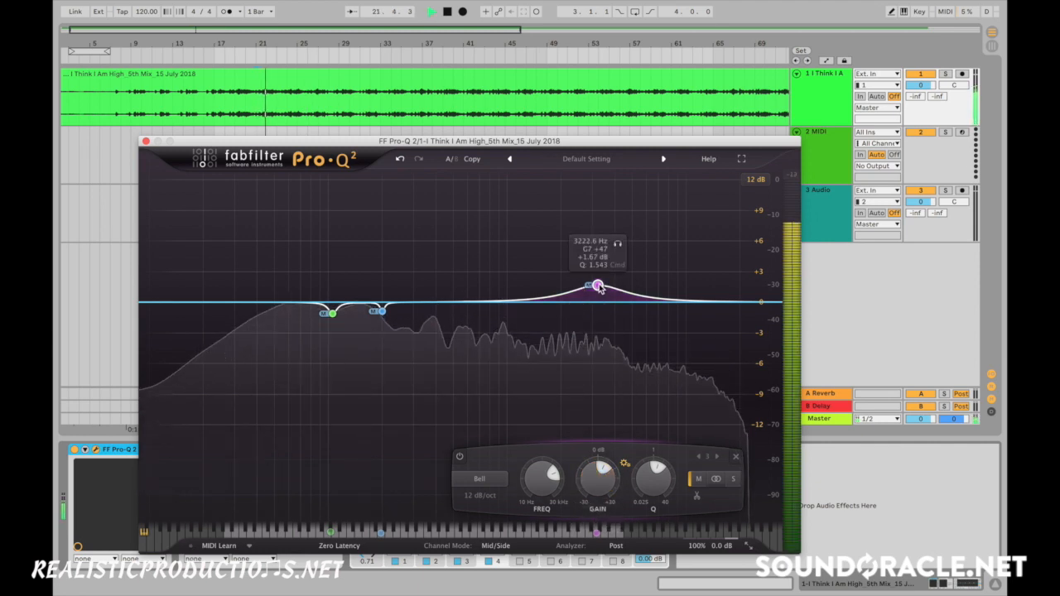
key(space)
right_click(600, 287)
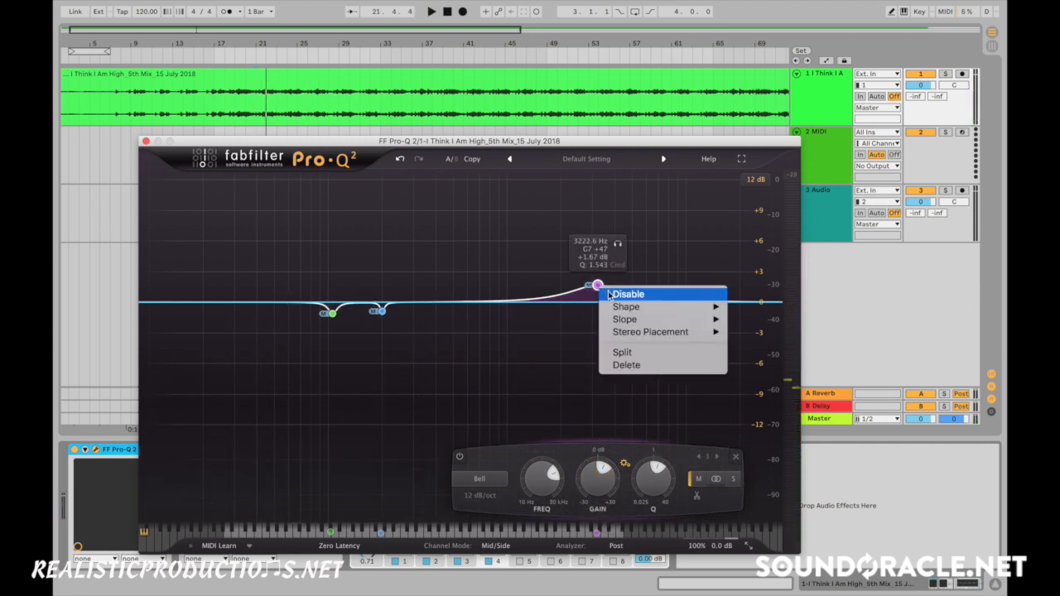
click(627, 294)
key(space)
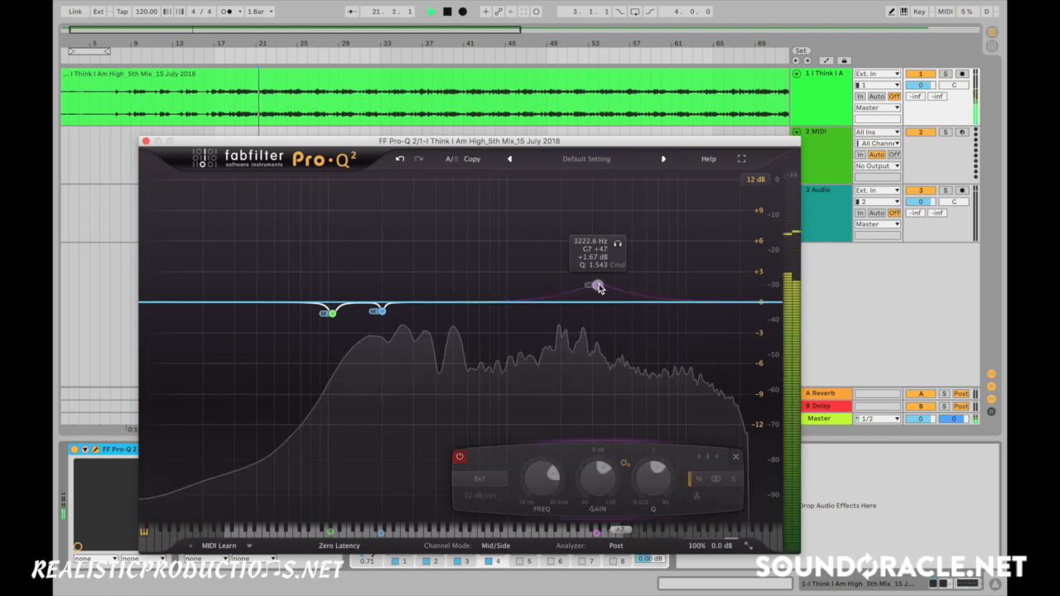
right_click(600, 287)
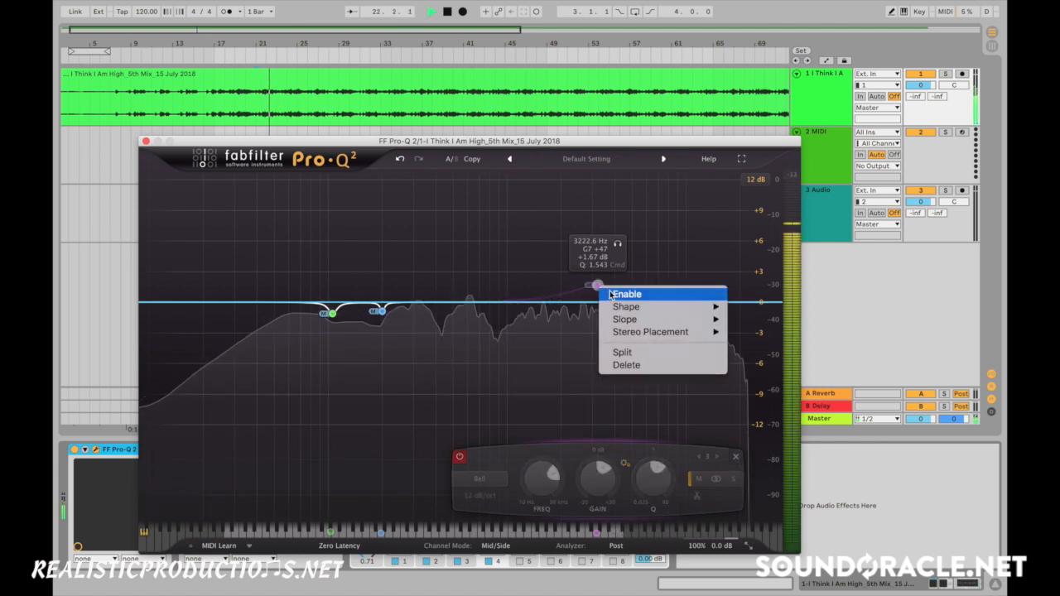
click(627, 294)
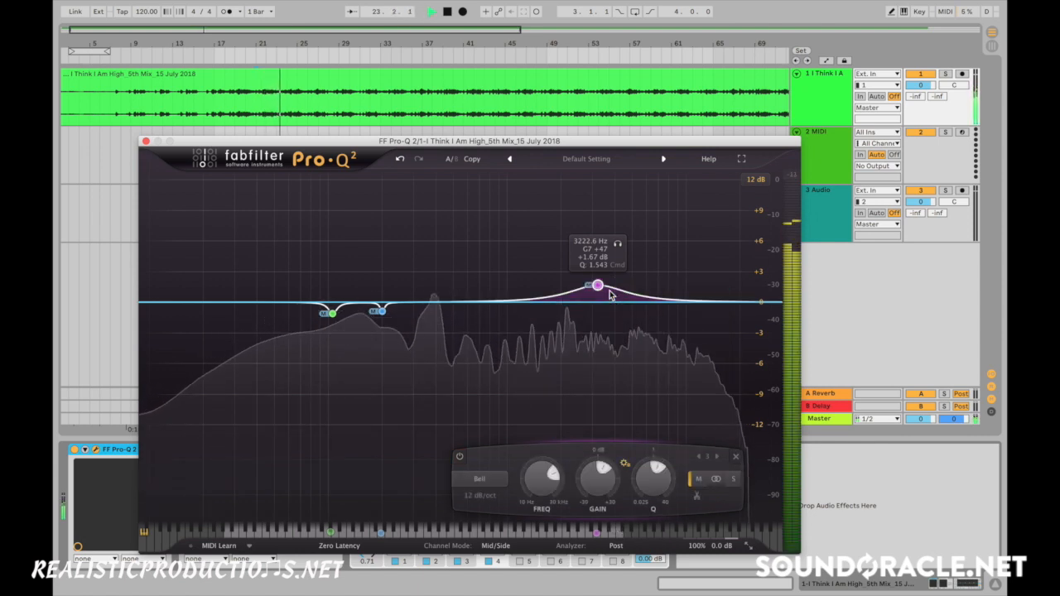
right_click(608, 292)
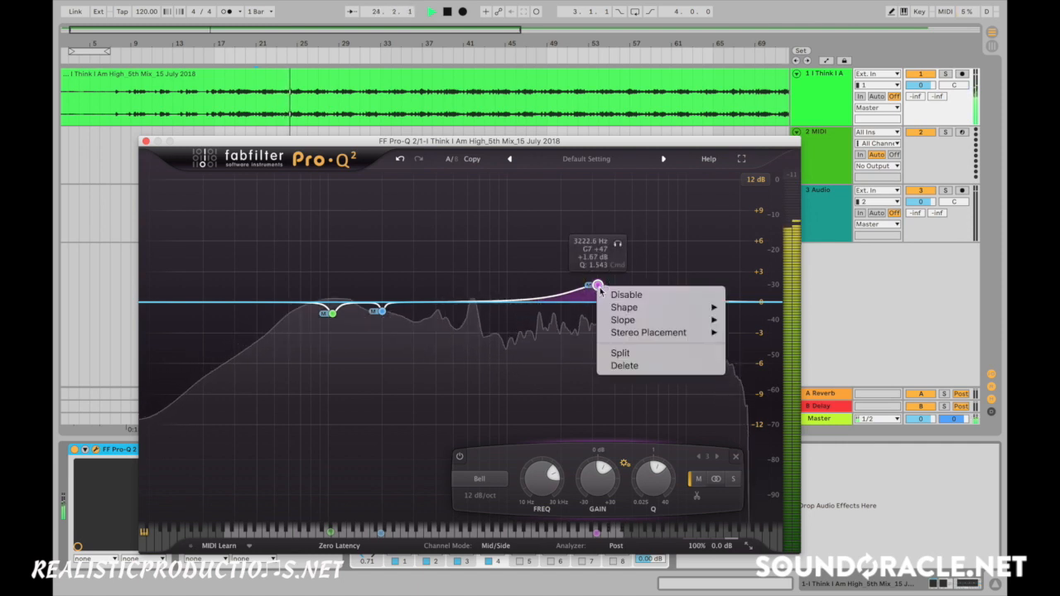
click(612, 296)
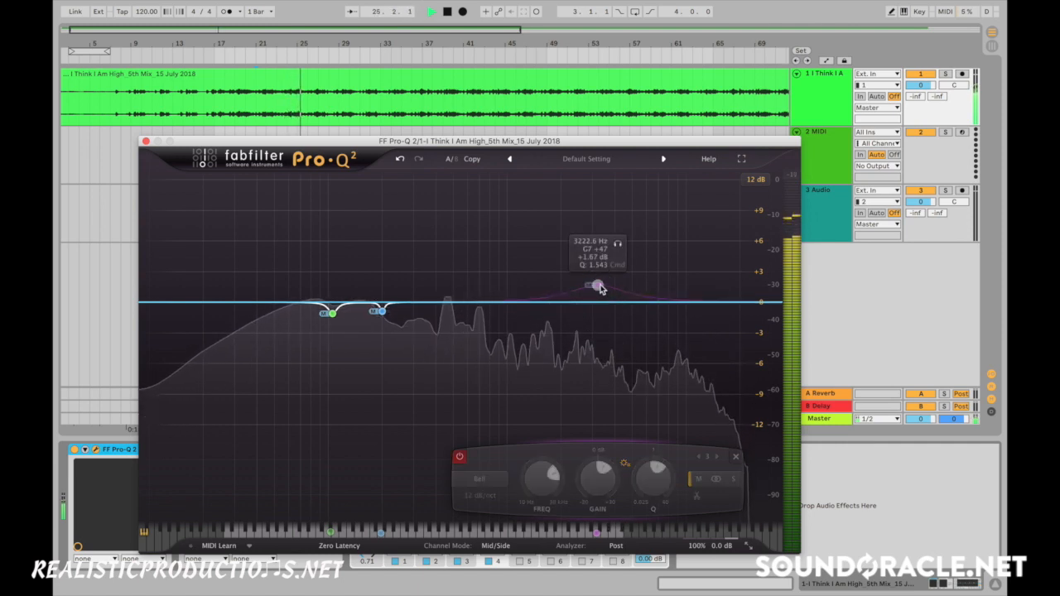
right_click(599, 286)
click(617, 291)
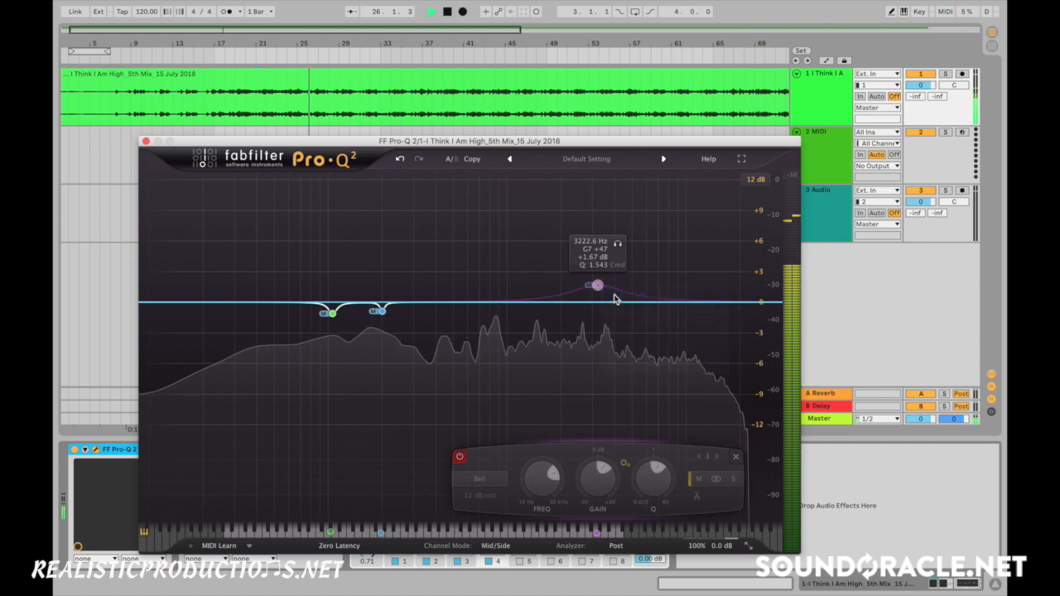
key(space)
- Set the 3.2 kHz boost's stereo placement to Stereo and compare it disabled and enabled during playback
right_click(598, 287)
mouse_move(677, 333)
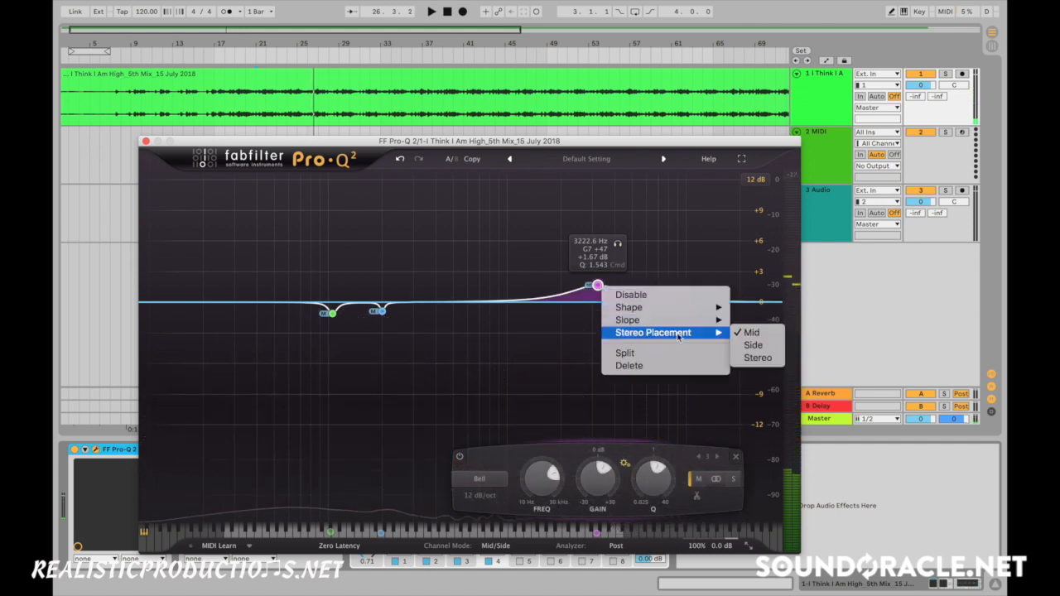
click(755, 359)
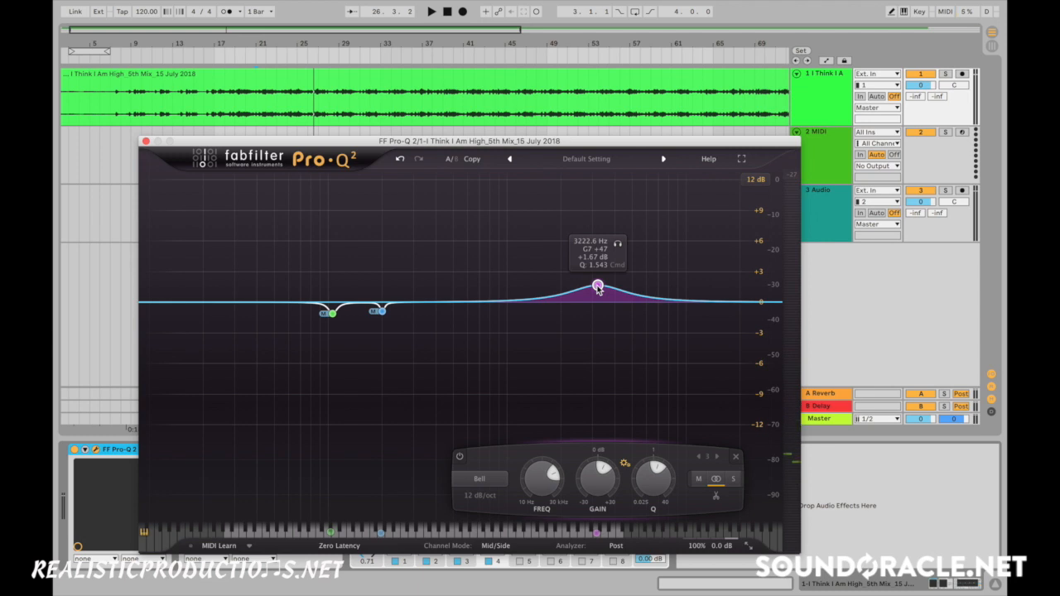
key(space)
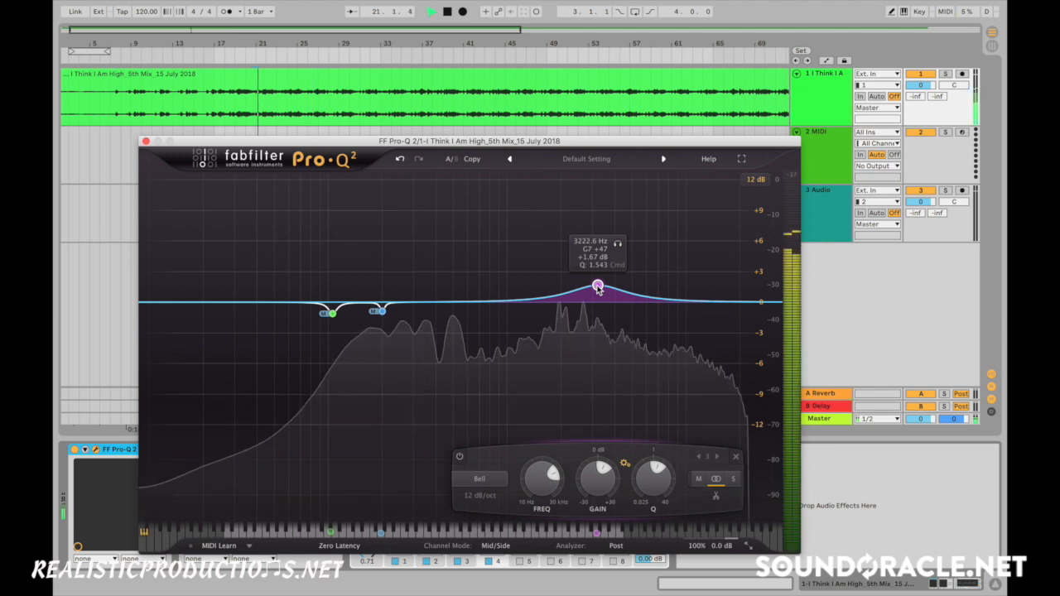
right_click(599, 287)
key(Escape)
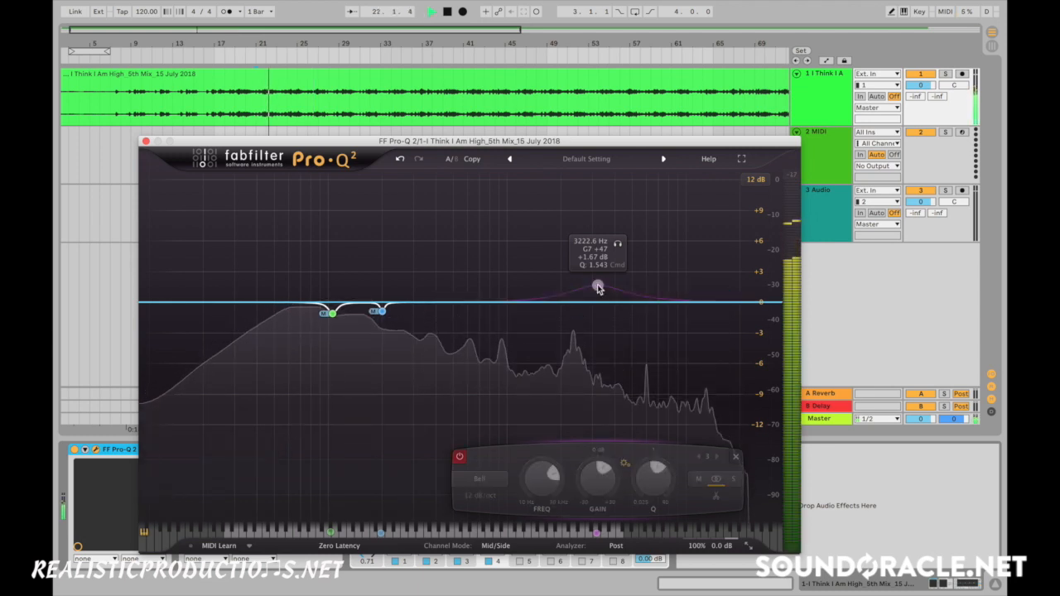
right_click(598, 287)
click(611, 296)
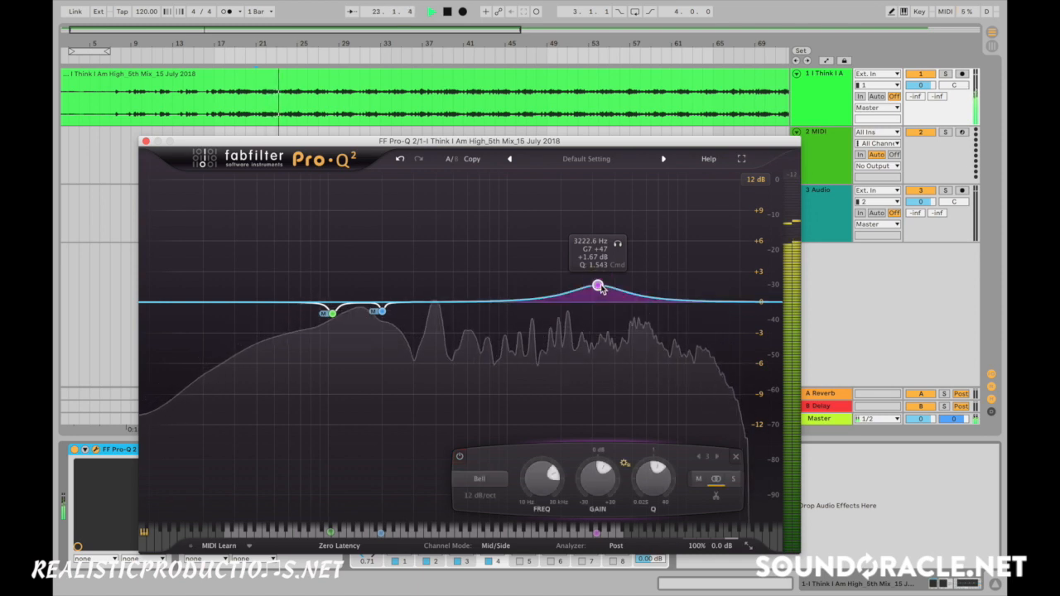
- Return the 3.2 kHz boost's stereo placement to Mid, listen to the result, and stop playback
right_click(599, 286)
mouse_move(717, 335)
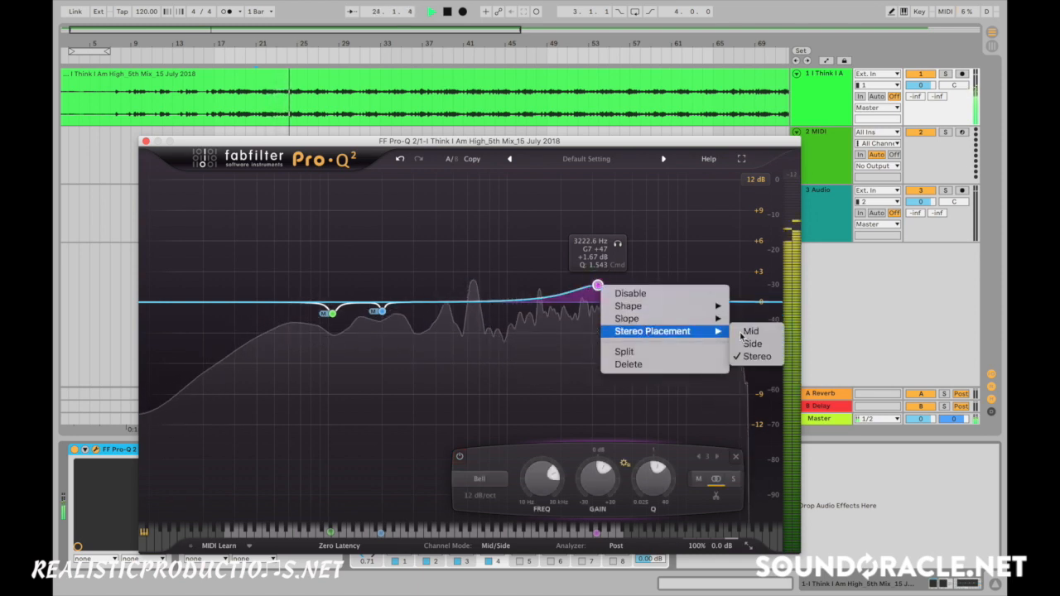
click(750, 331)
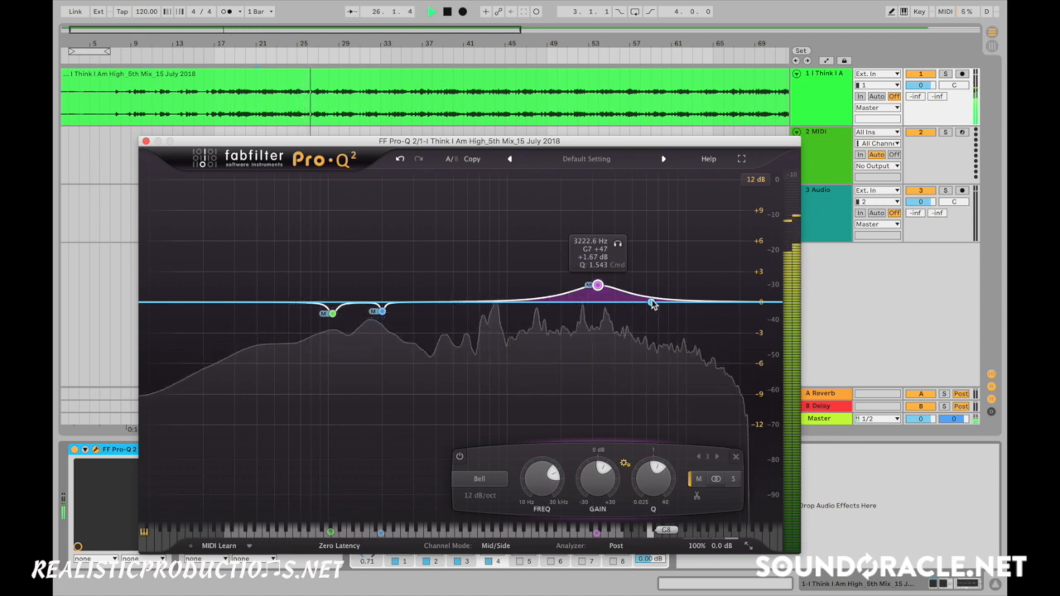
key(space)
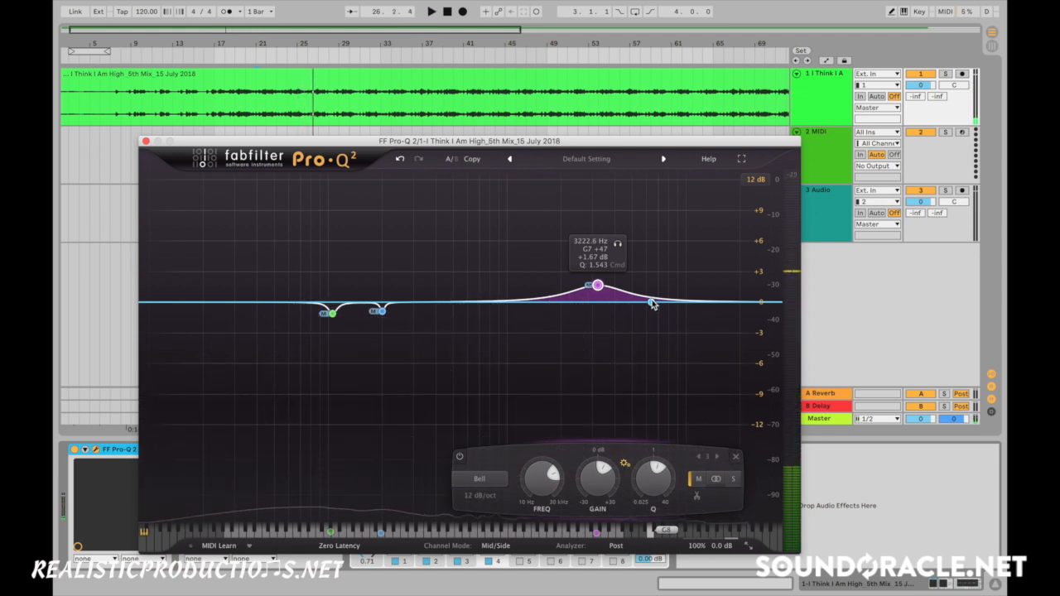
- Add a bell cut at about 636 Hz, -0.81 dB and Q 2.08, with its stereo placement set to Side
drag(463, 308, 472, 311)
right_click(471, 311)
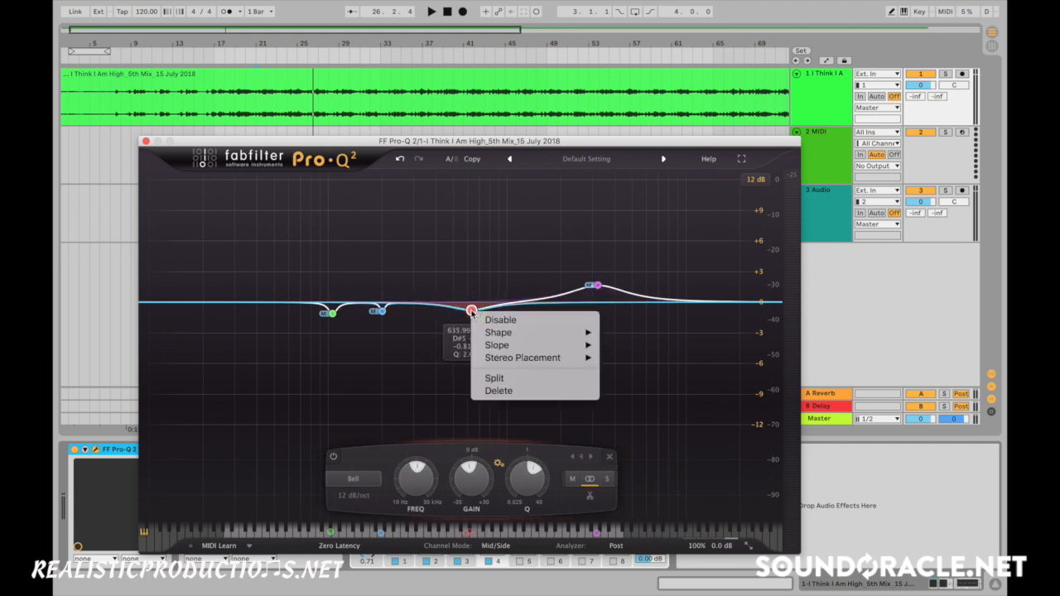
mouse_move(530, 358)
click(627, 370)
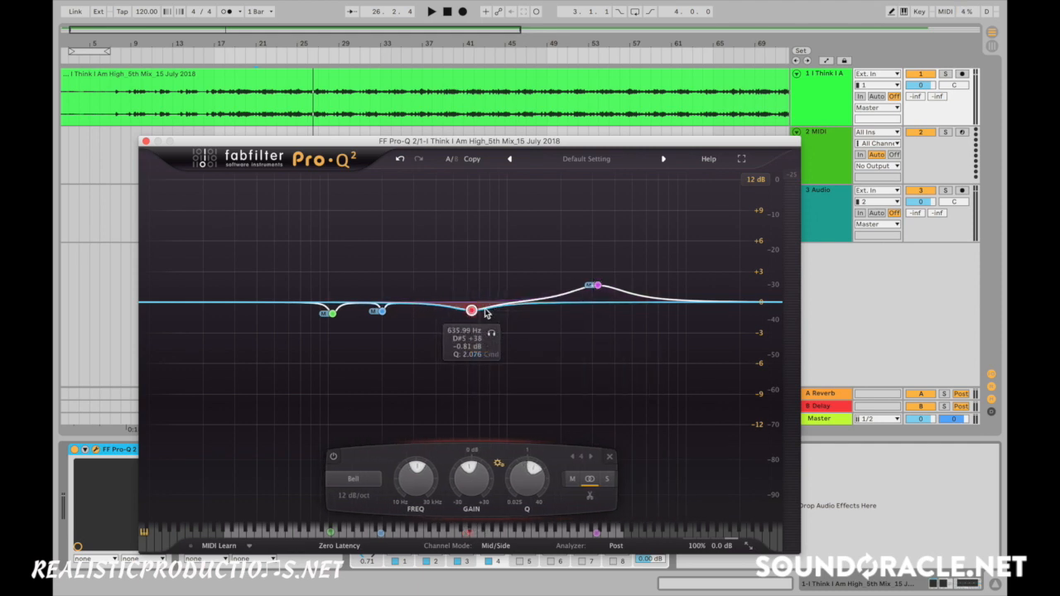
- Widen the side cut to a Q of about 1.21 and move it to about 662 Hz at -1.09 dB
mouse_move(475, 310)
mouse_down()
mouse_move(490, 311)
mouse_move(482, 315)
mouse_up()
scroll(491, 311, down, 5)
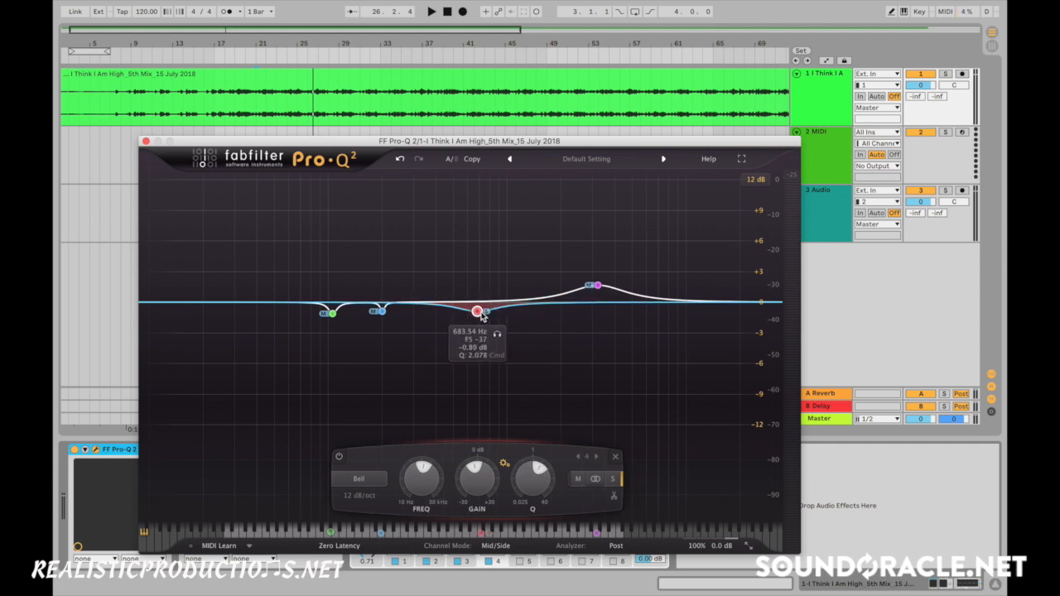
mouse_move(479, 315)
mouse_down()
mouse_move(446, 314)
mouse_move(470, 314)
mouse_up()
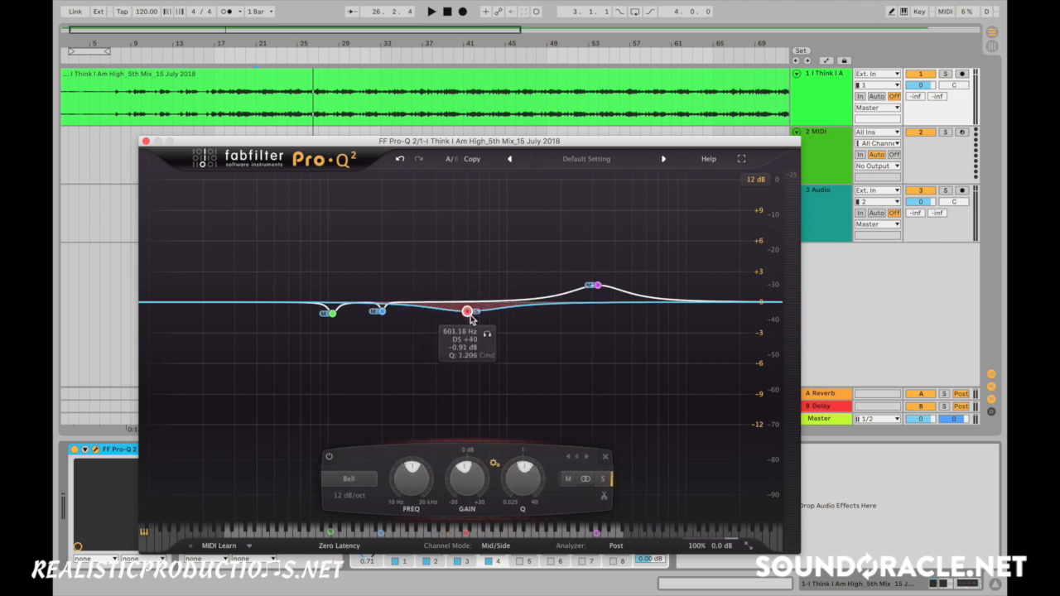
drag(470, 315, 479, 316)
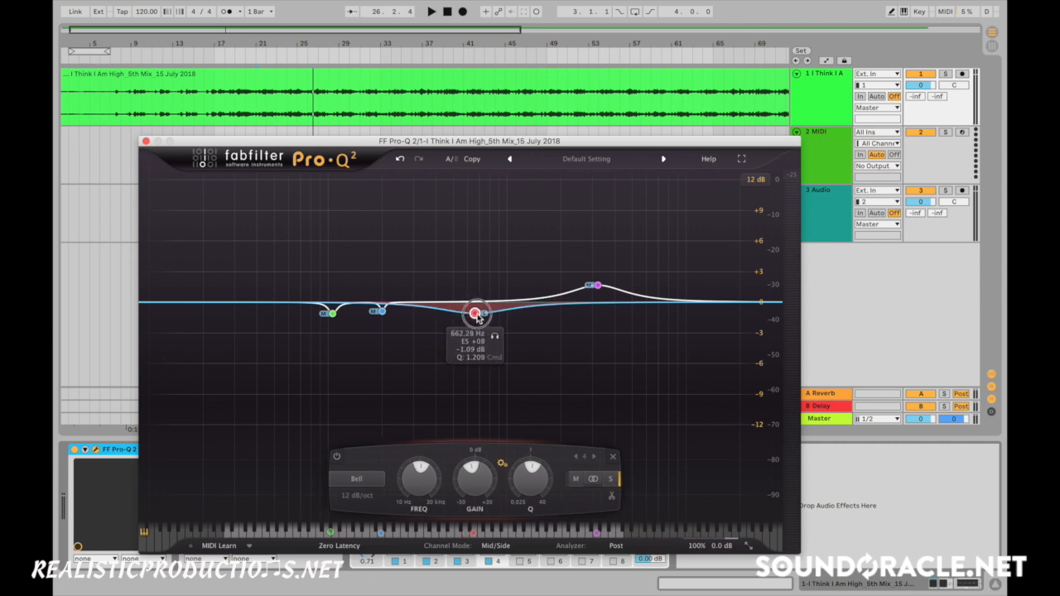
- Deepen the side cut to about -1.75 dB at 672 Hz and narrow it to a Q of about 2.1
click(331, 318)
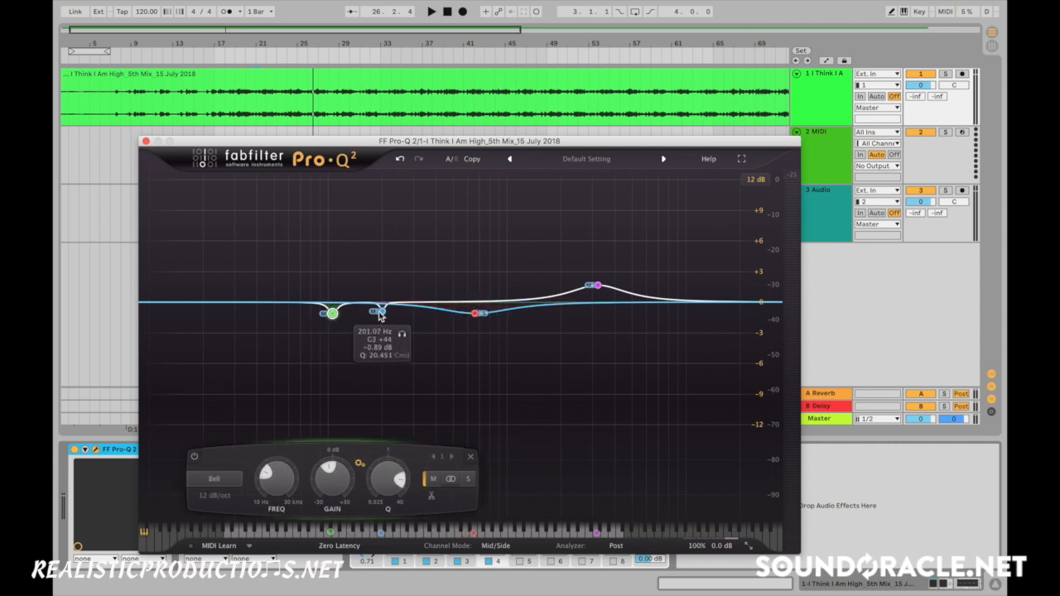
click(381, 314)
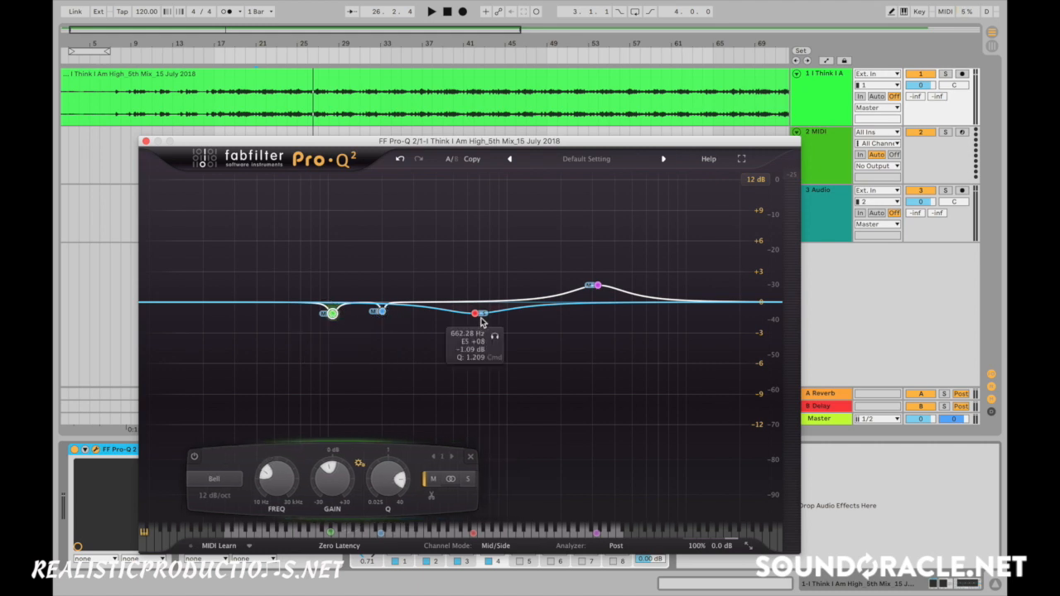
click(475, 314)
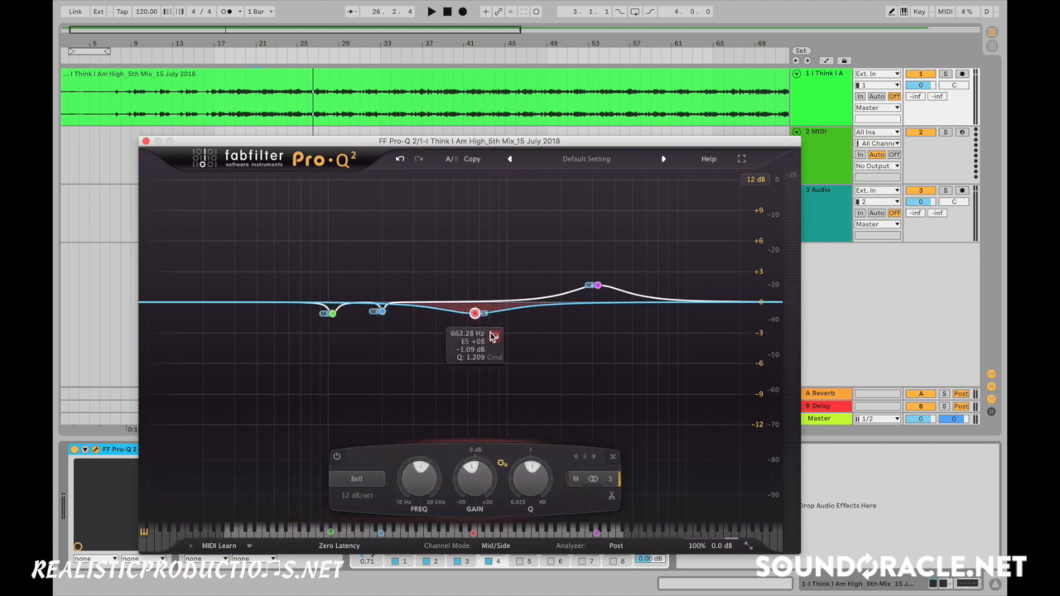
drag(477, 316, 478, 322)
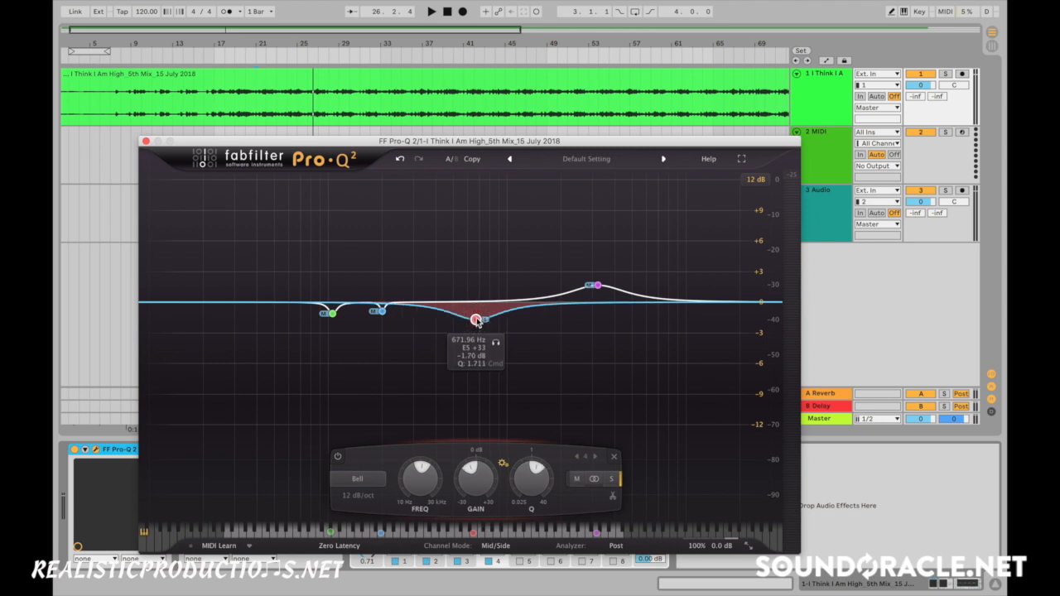
- Solo the side cut during playback and sweep it down to about 443 Hz
click(495, 345)
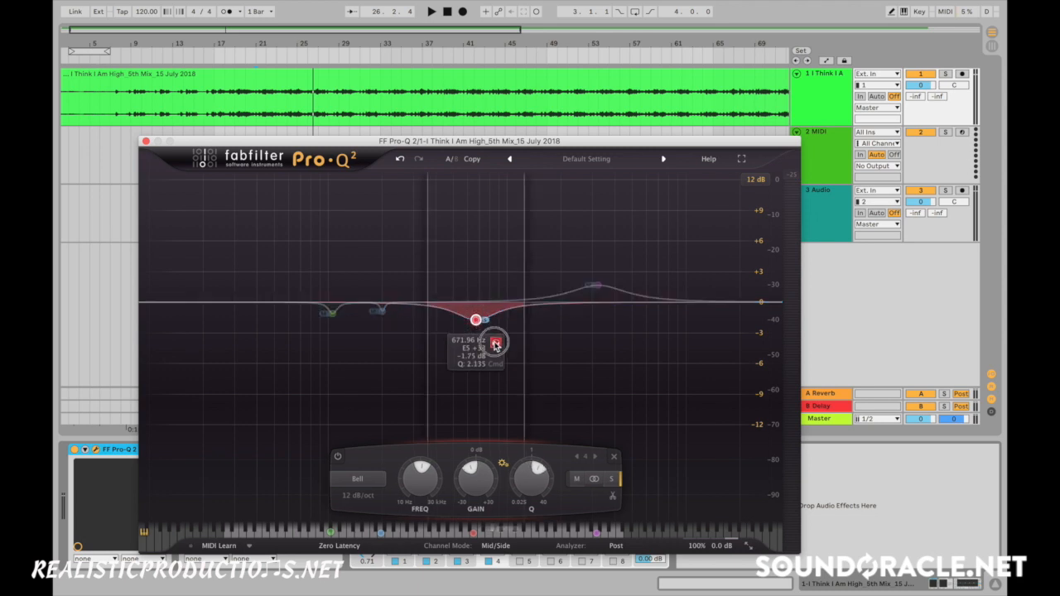
key(space)
click(495, 345)
drag(496, 345, 458, 346)
- Set the 443 Hz cut's stereo placement to Stereo, audition it soloed, and return the placement to Side
right_click(444, 322)
mouse_move(513, 369)
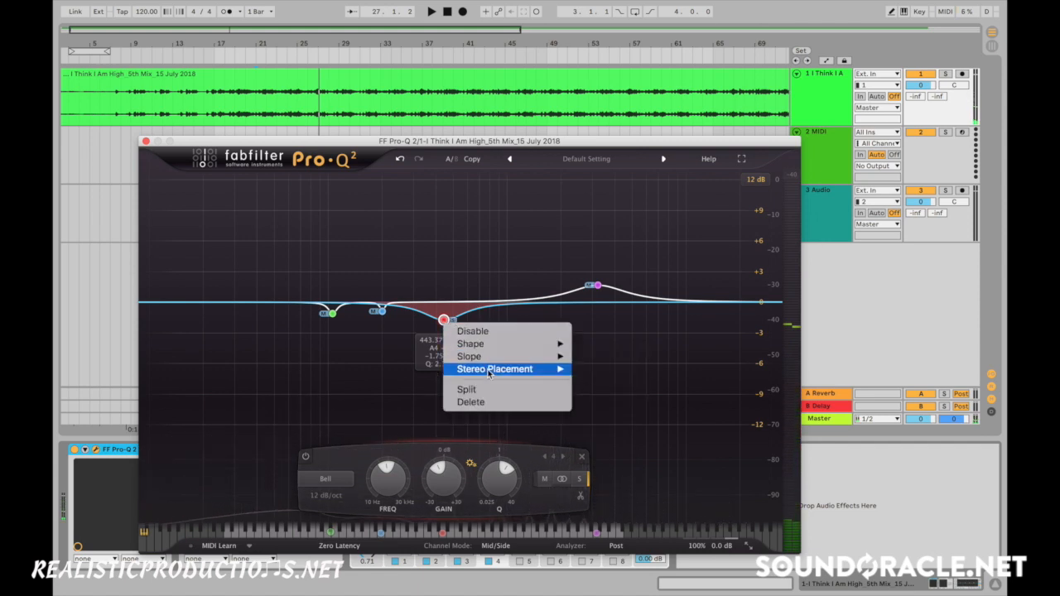
click(589, 393)
drag(462, 342, 462, 347)
right_click(445, 323)
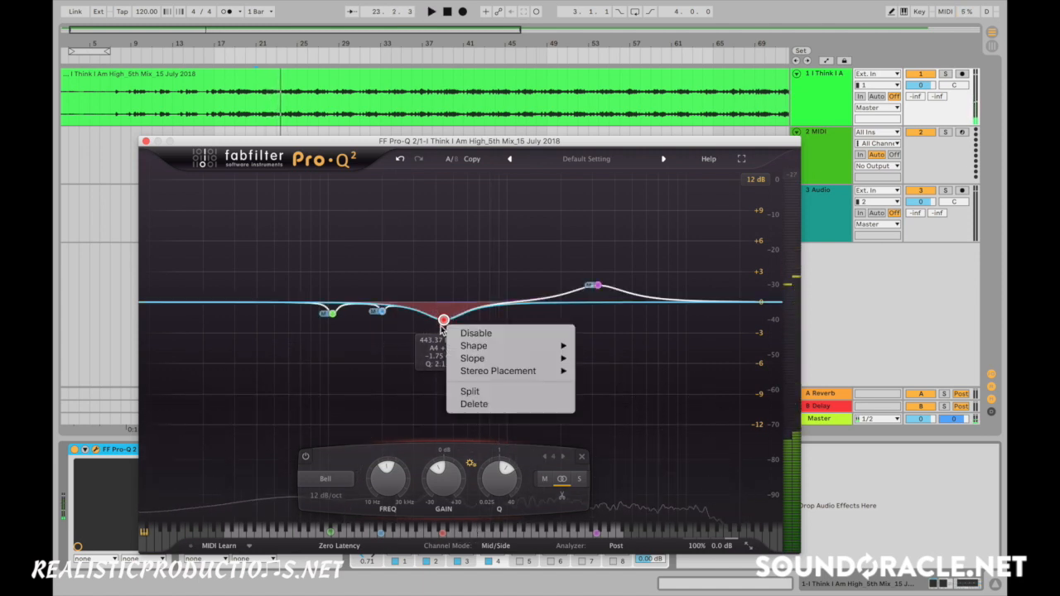
mouse_move(489, 363)
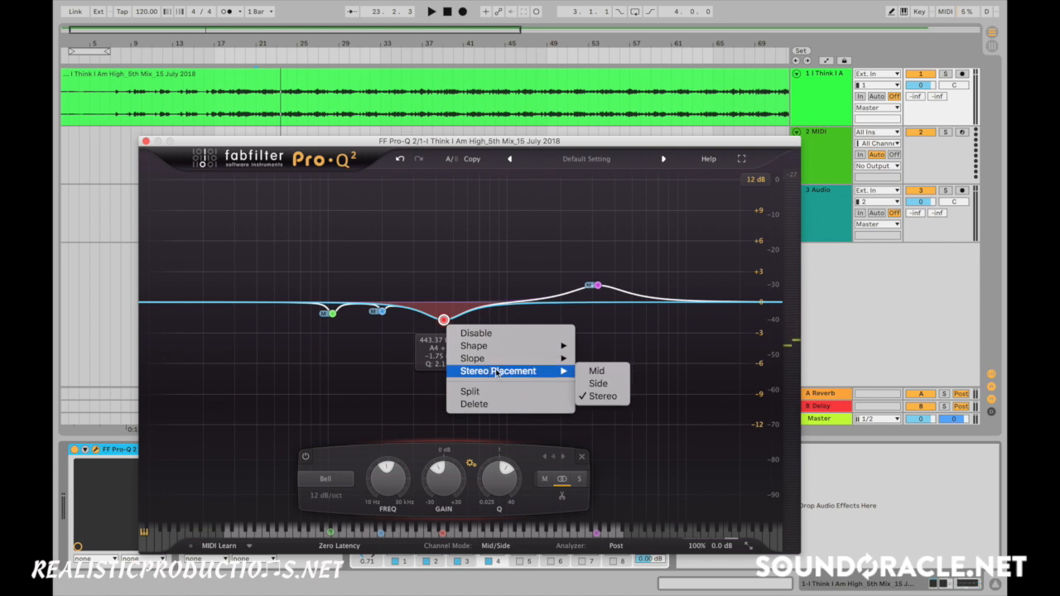
click(610, 386)
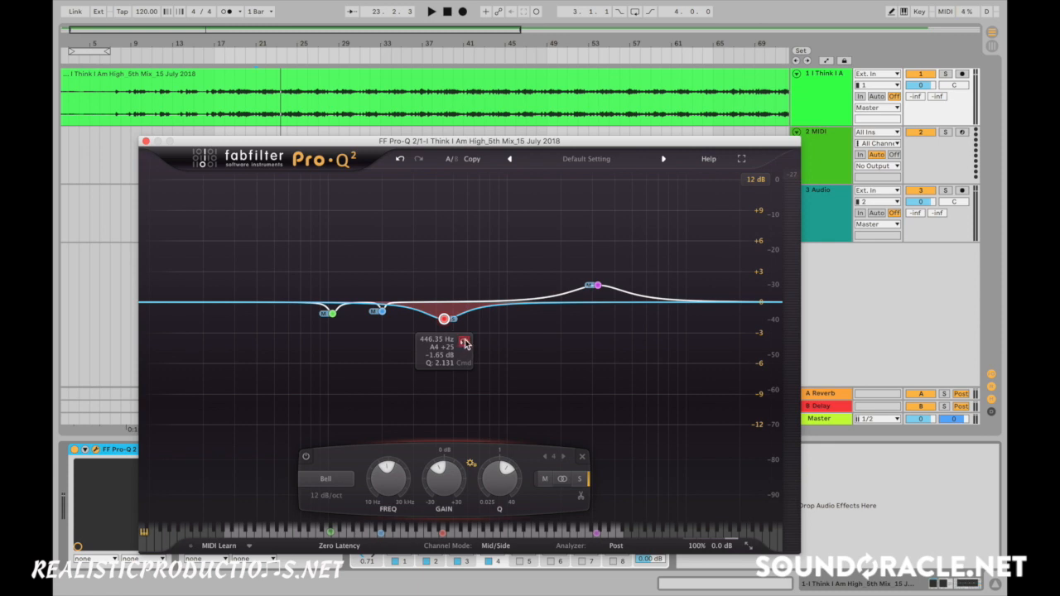
- Move the side cut to about 408 Hz at -1.65 dB and compare it disabled and enabled during playback
key(space)
drag(465, 343, 461, 347)
right_click(437, 319)
click(440, 325)
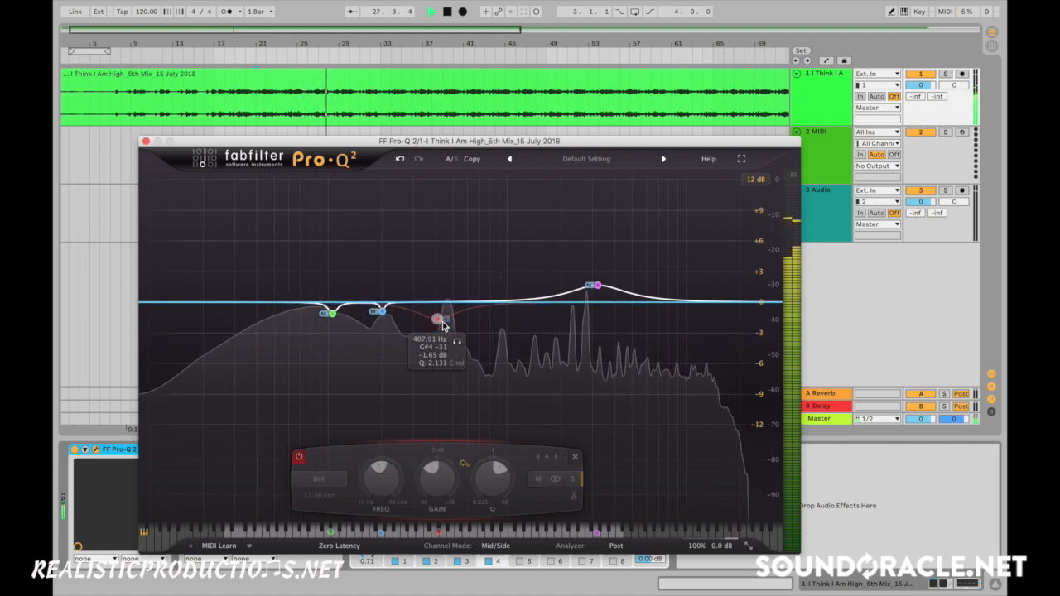
right_click(443, 325)
click(453, 329)
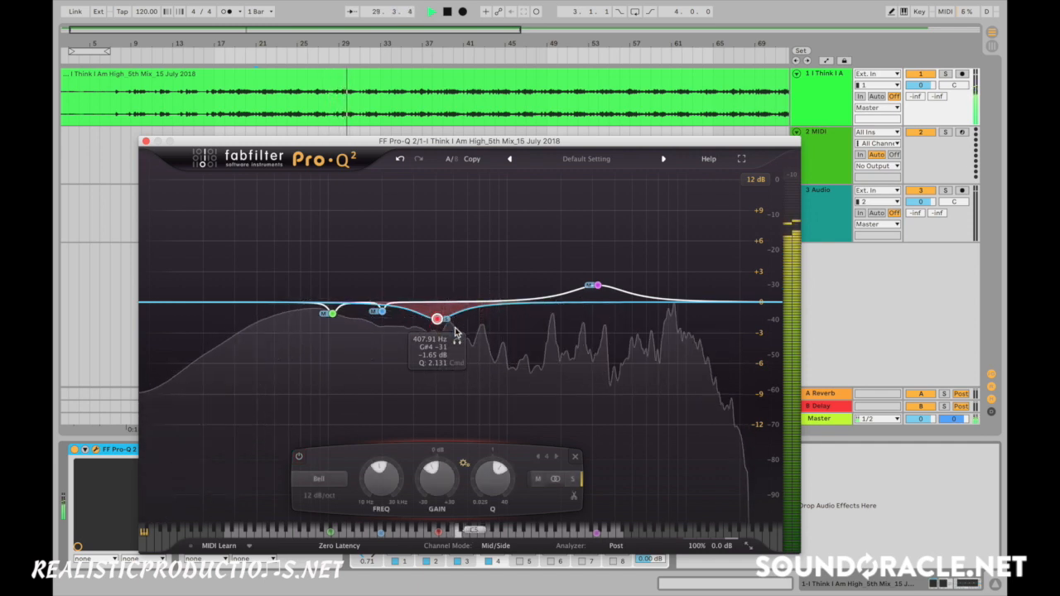
key(space)
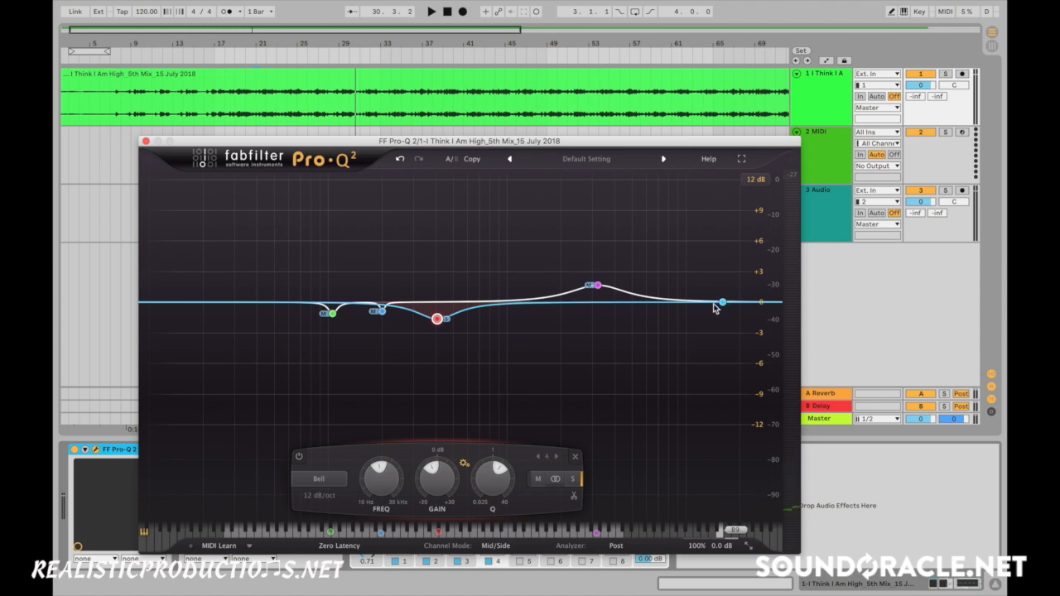
- Add a high shelf boost at about 12.5 kHz, +3.16 dB and Q 1.74, with its stereo placement set to Side
drag(708, 308, 709, 288)
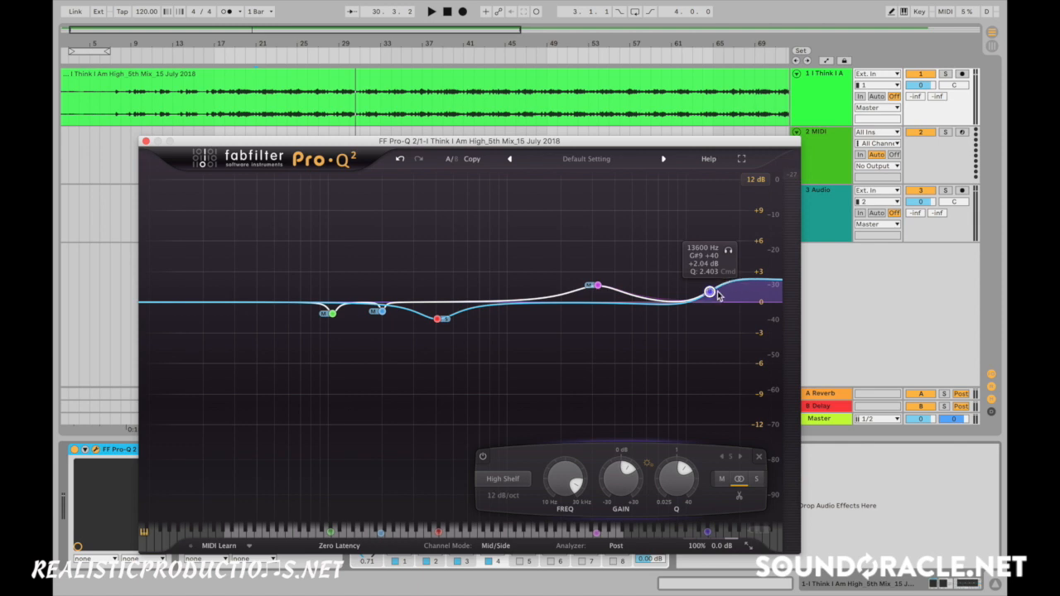
scroll(712, 294, down, 3)
drag(713, 296, 702, 285)
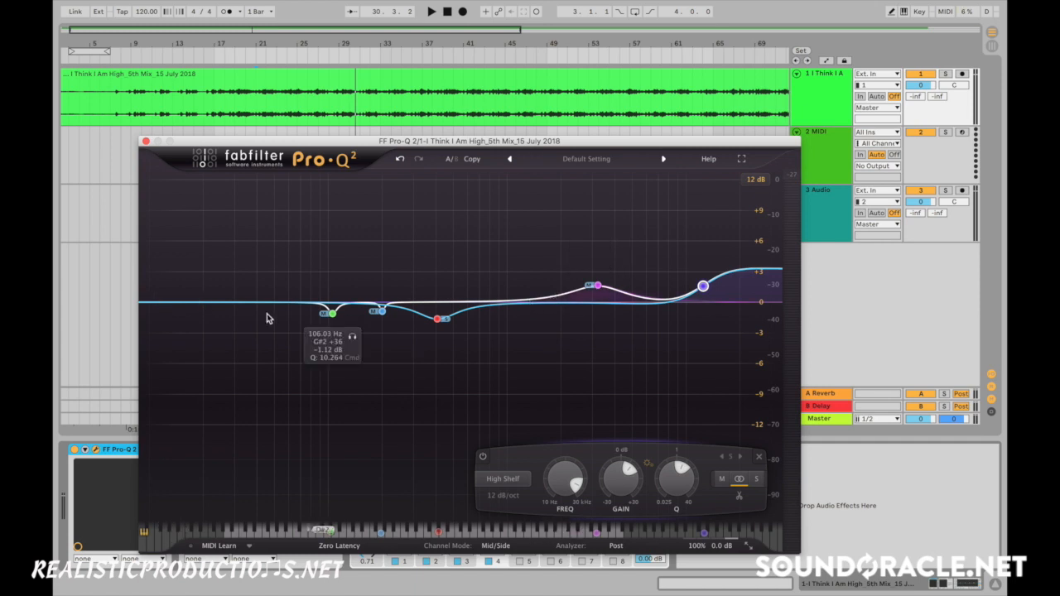
right_click(702, 286)
mouse_move(755, 330)
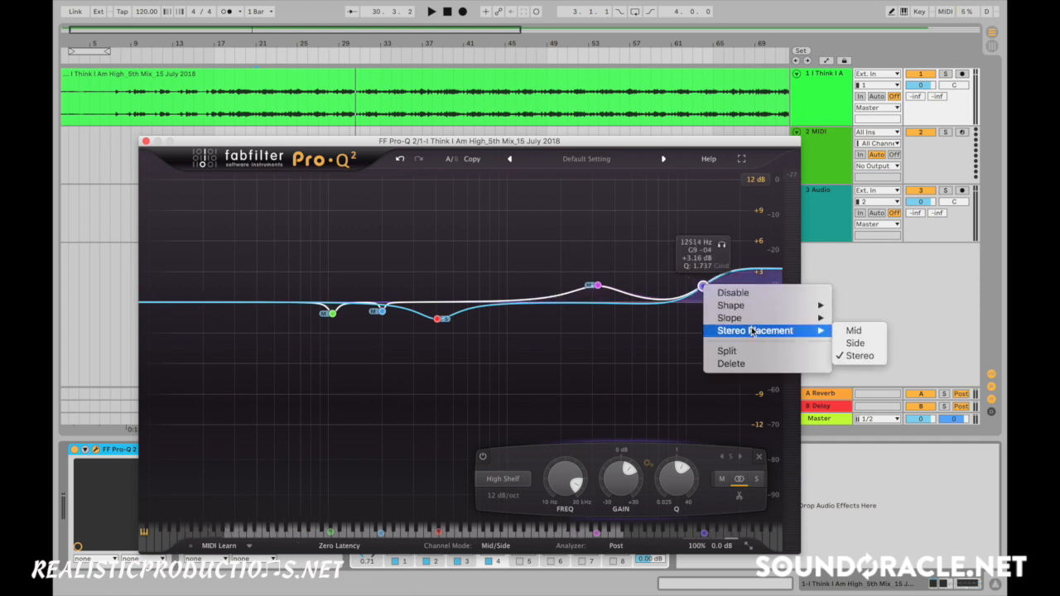
click(857, 343)
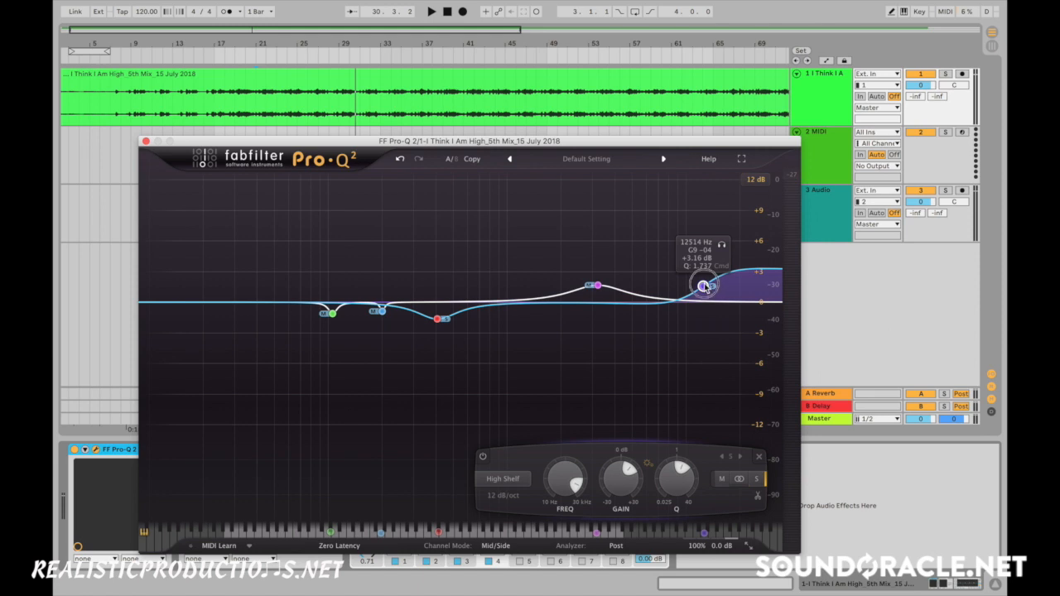
- Reshape the side high shelf to about 10.7 kHz, +4.1 dB and a Q of about 1.18
drag(703, 285, 711, 298)
scroll(708, 287, down, 6)
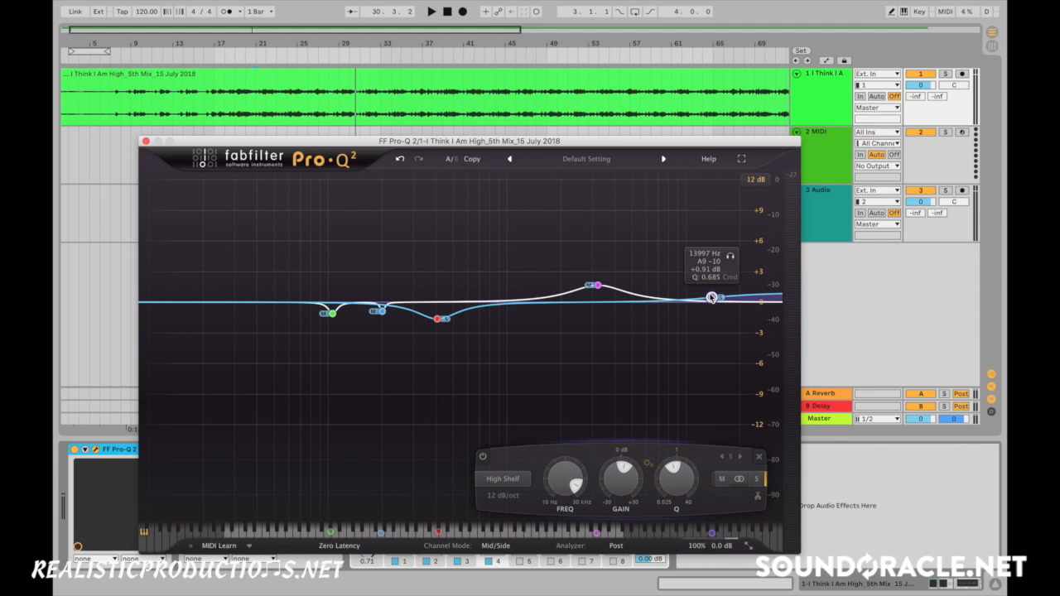
drag(712, 297, 690, 281)
scroll(711, 292, up, 2)
- Solo the side high shelf during playback, lower it to about 8 kHz, and stop playback
key(space)
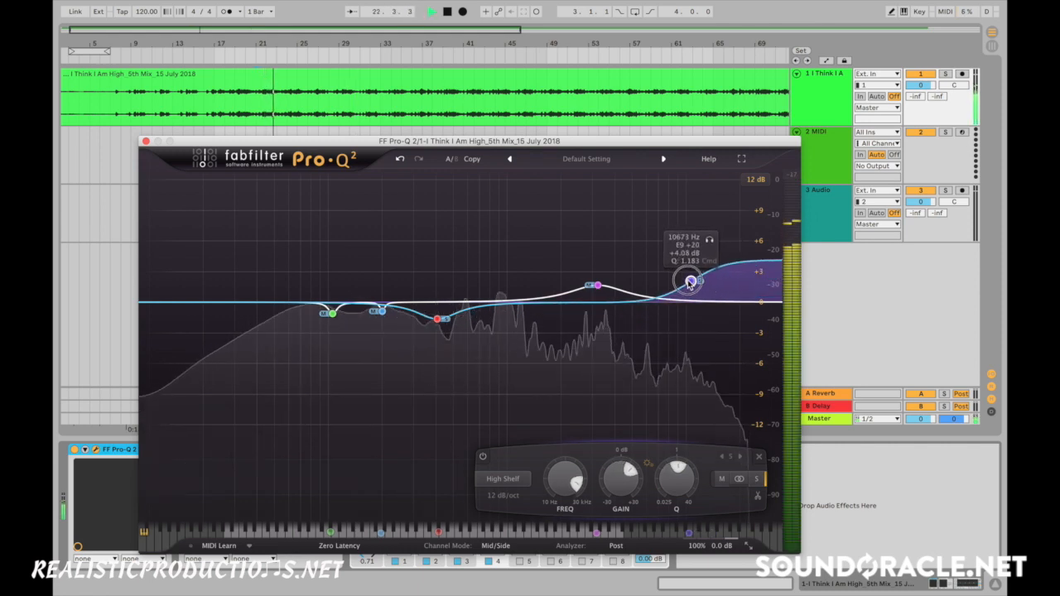
drag(709, 242, 685, 262)
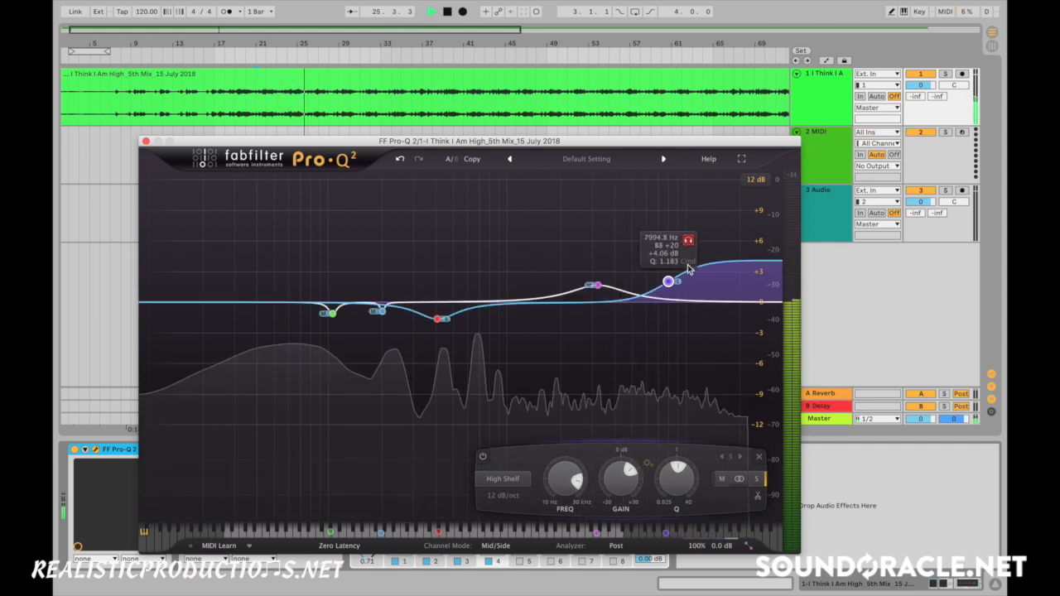
key(space)
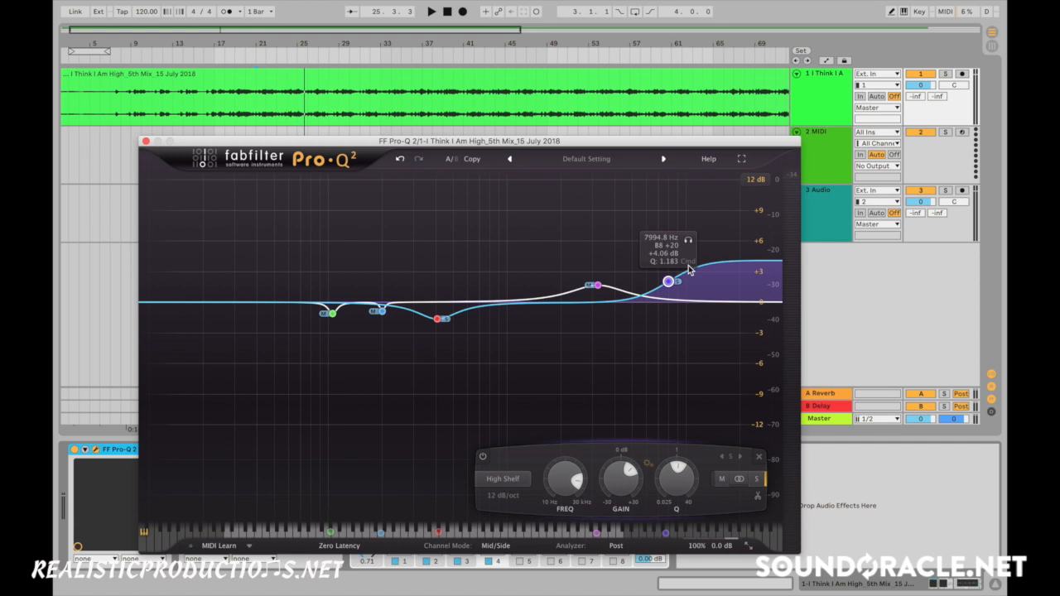
- Reduce the side high shelf to about +3.63 dB at 8.06 kHz and compare it disabled and enabled during playback
key(space)
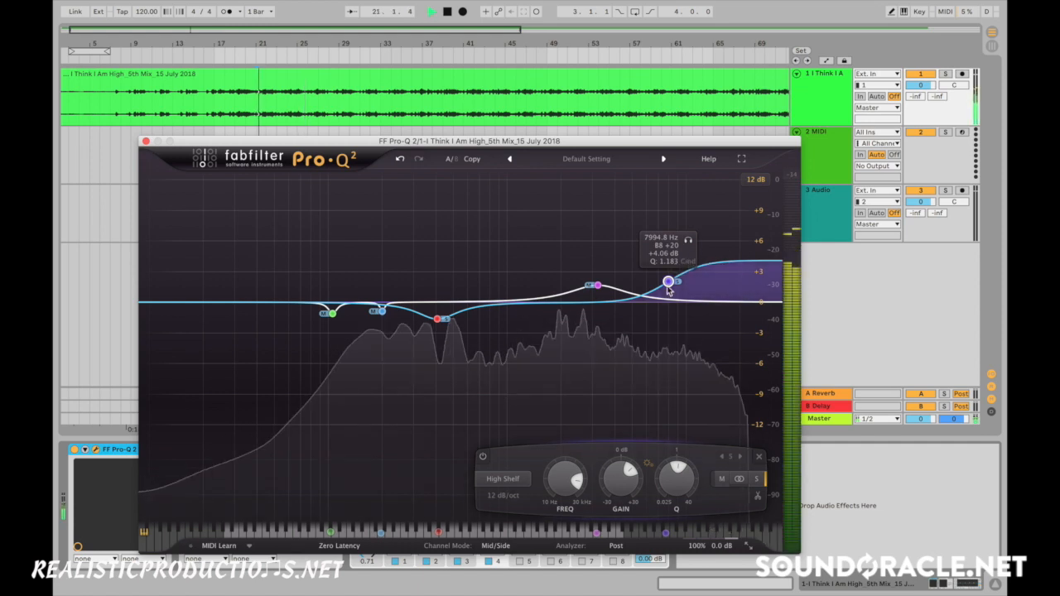
right_click(668, 284)
click(691, 292)
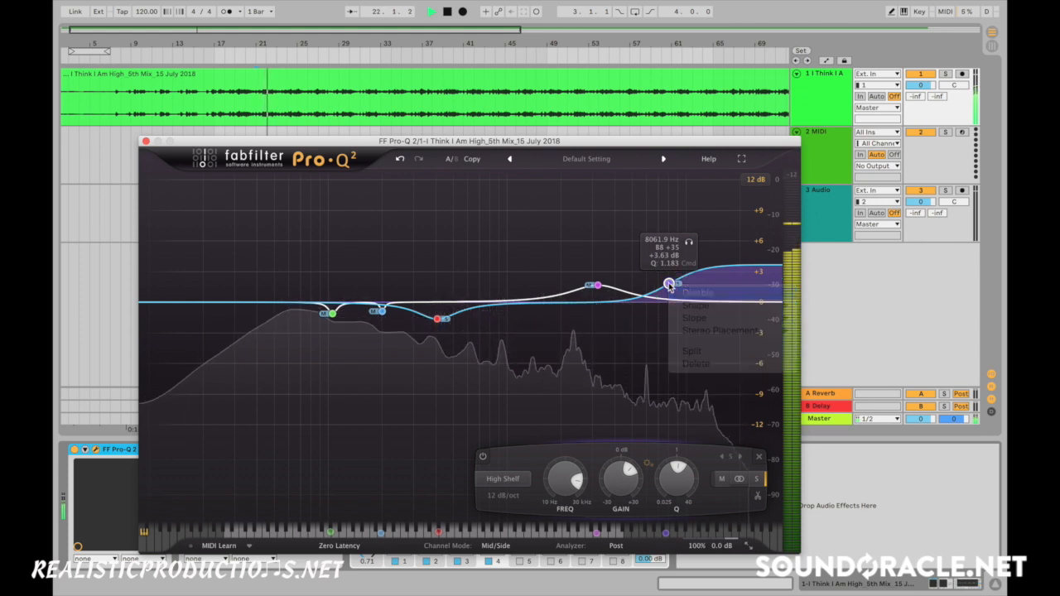
right_click(670, 285)
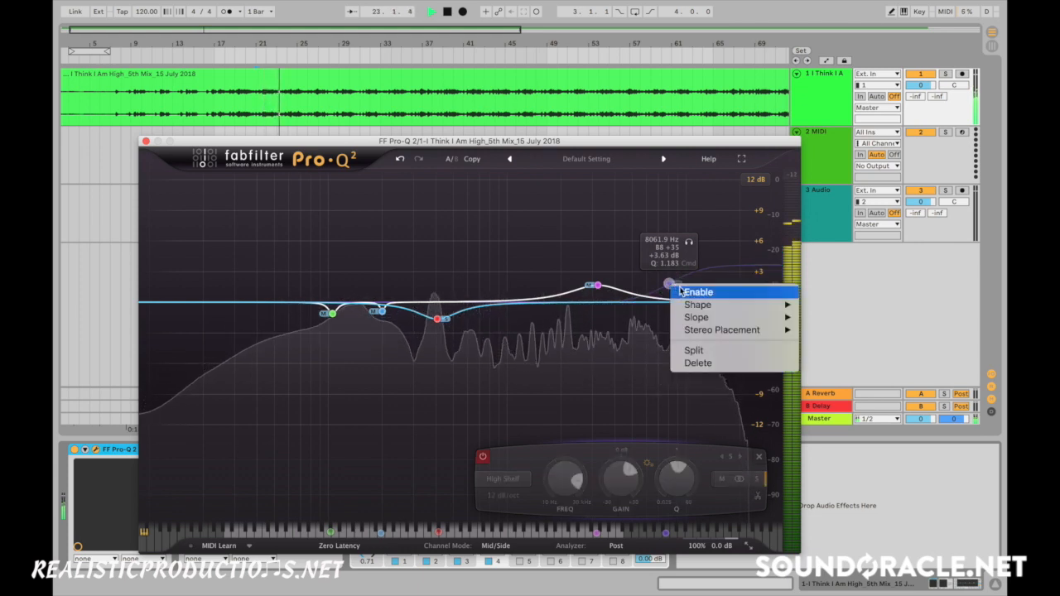
click(681, 290)
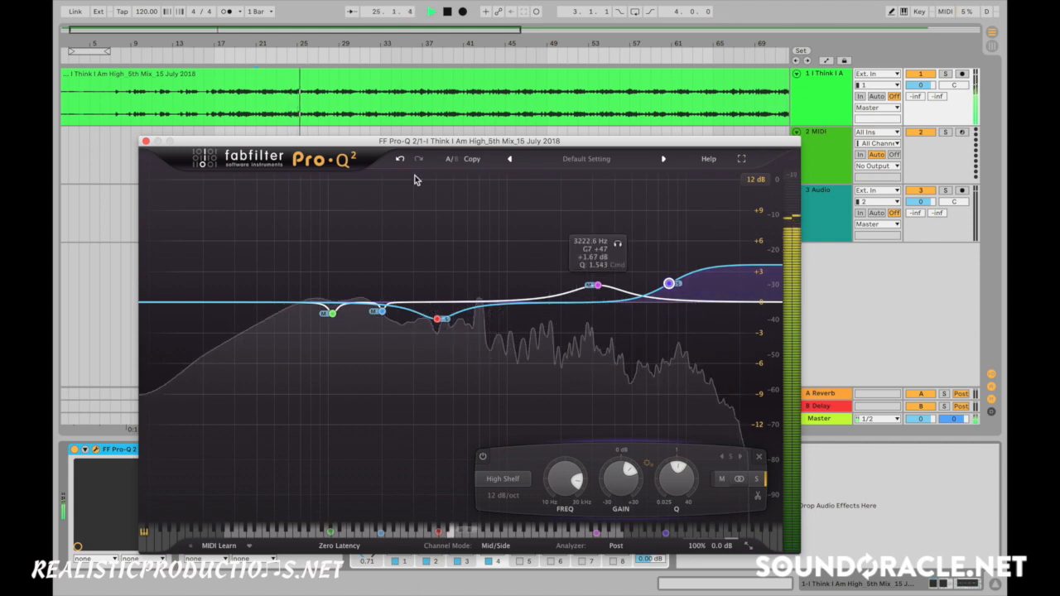
- Compare the mix with the whole equalizer bypassed and active during playback, and stop playback
drag(358, 141, 538, 101)
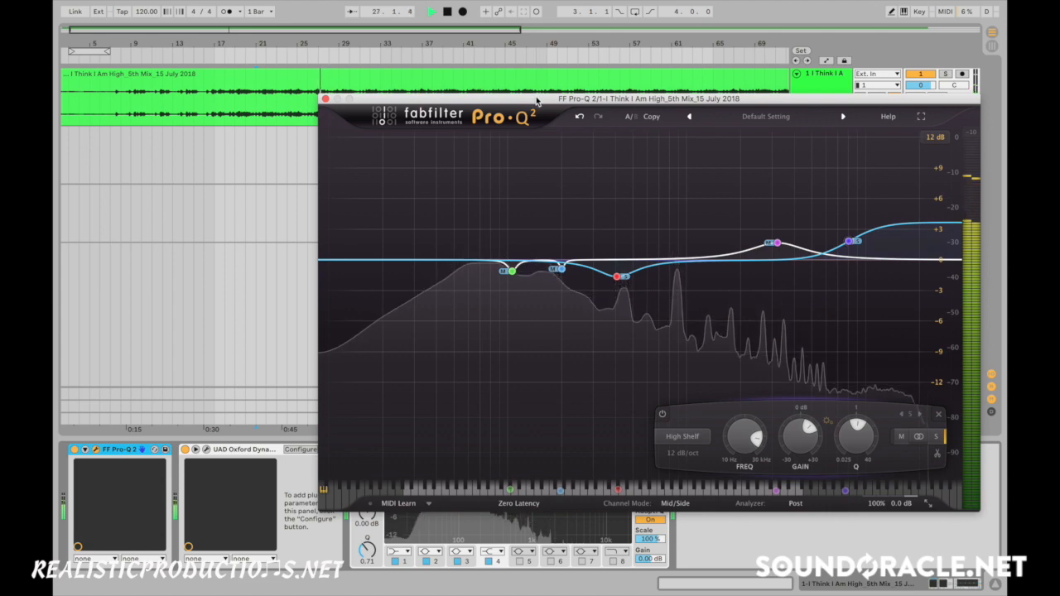
drag(536, 100, 392, 91)
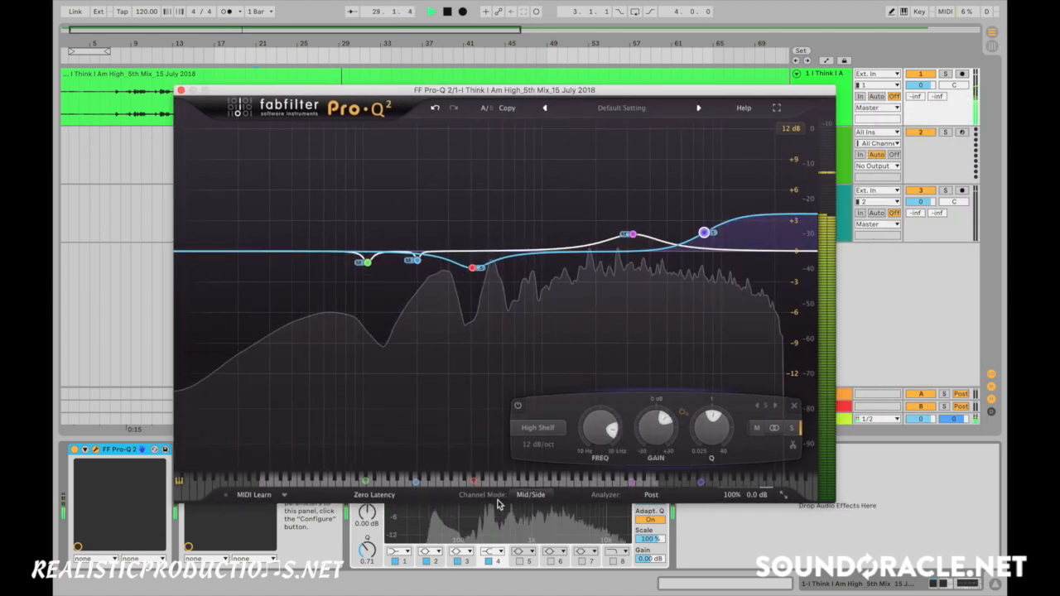
click(672, 495)
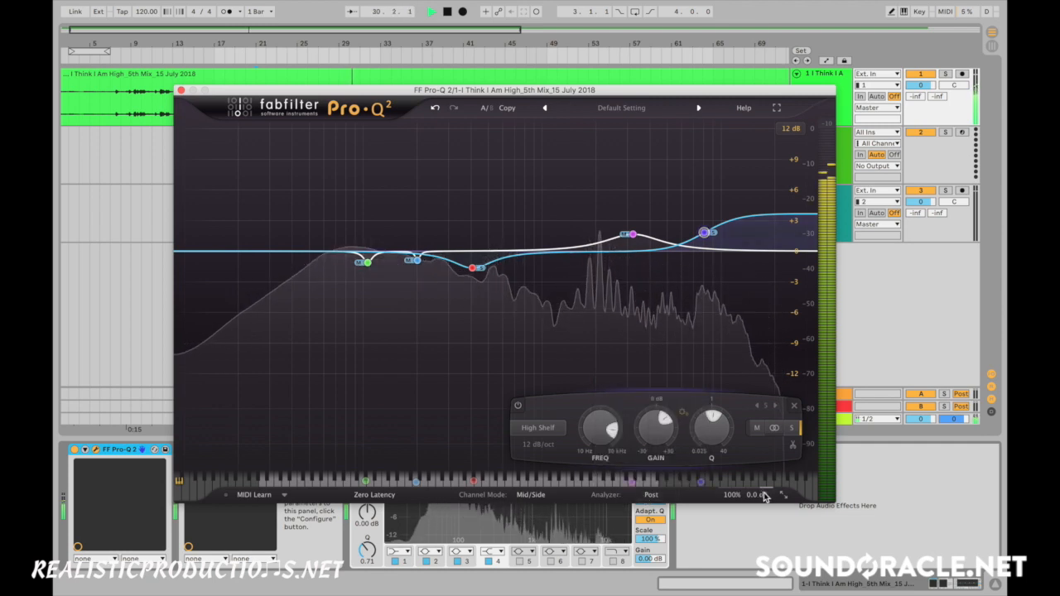
mouse_move(767, 497)
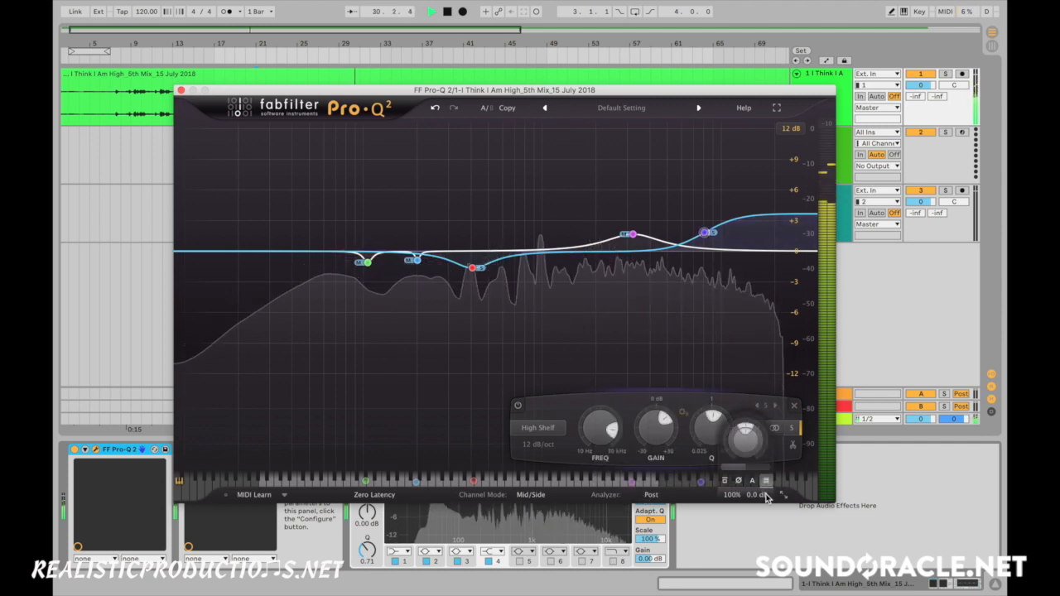
click(724, 481)
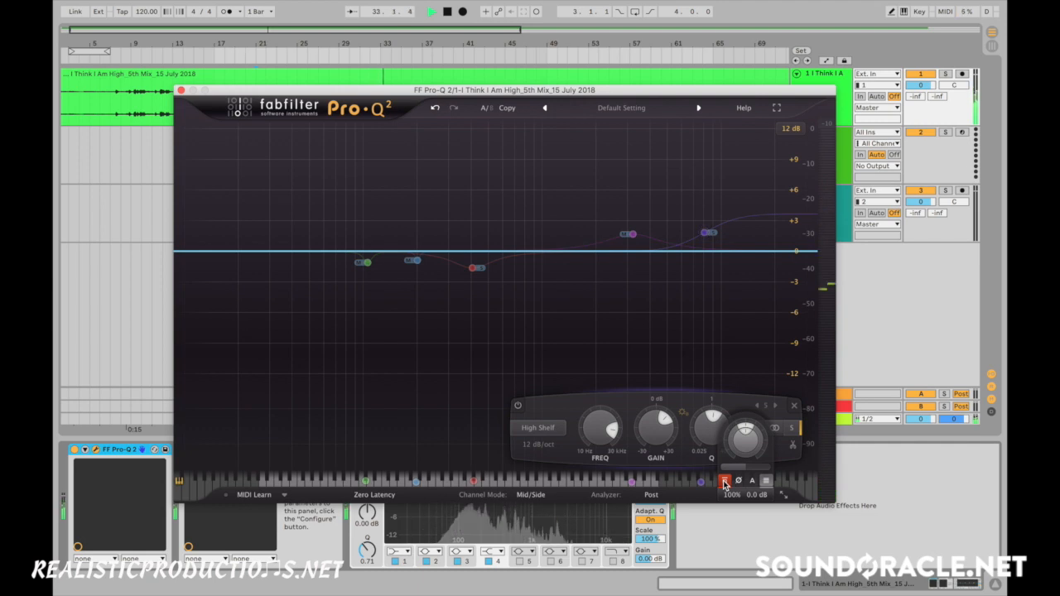
click(724, 482)
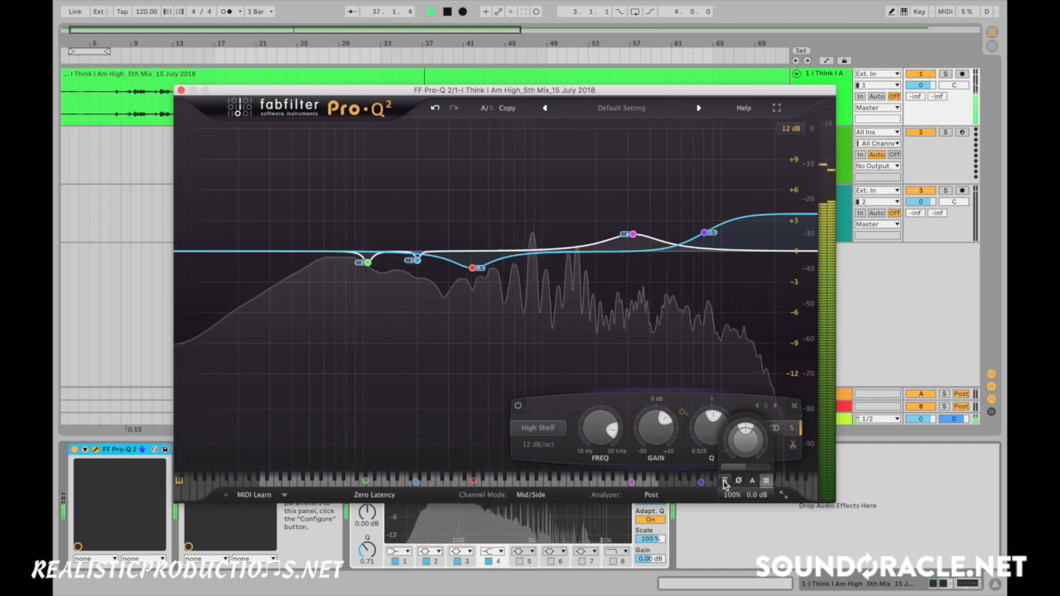
click(724, 482)
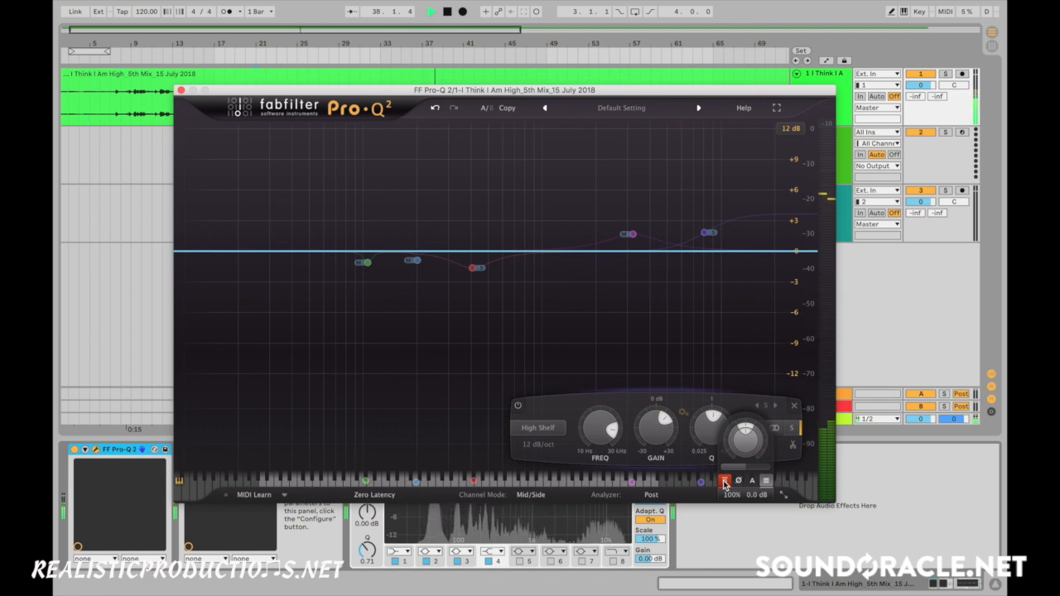
click(724, 482)
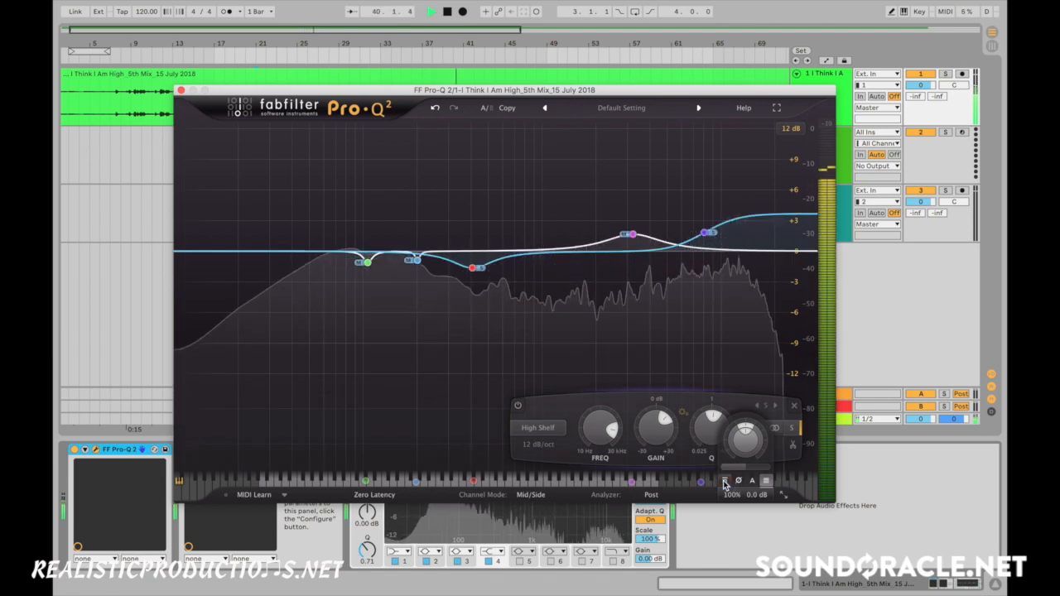
key(space)
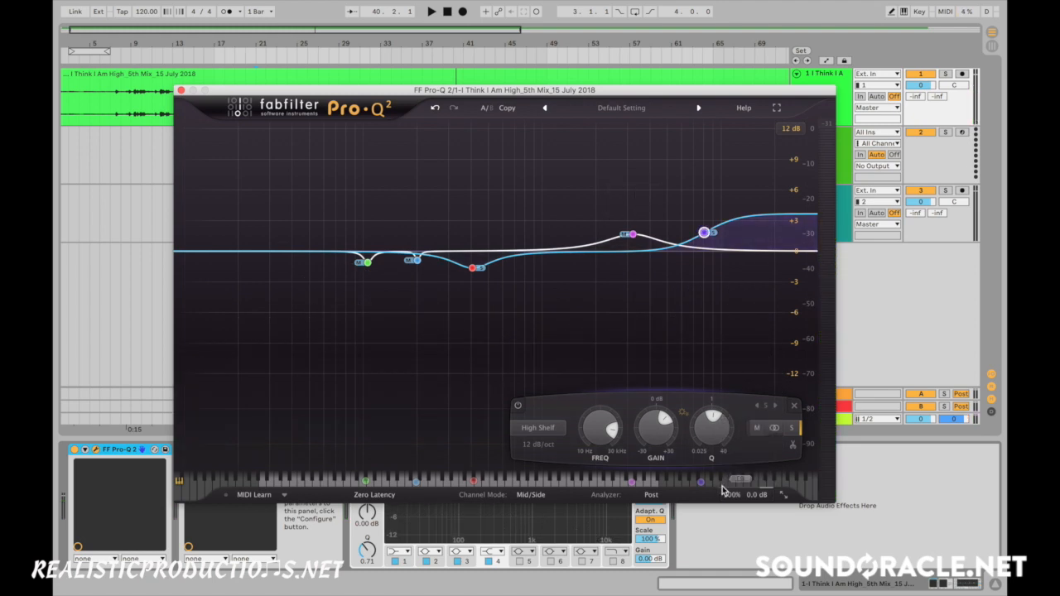